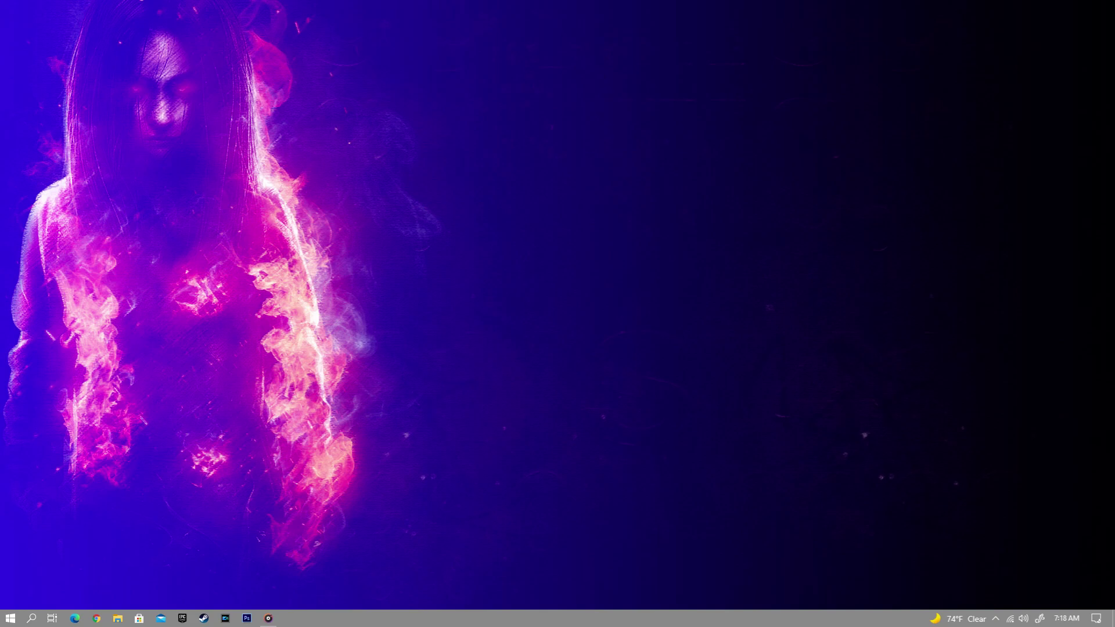
Move the Steam window to the upper left and open the signed-in account's profile page.
drag(493, 110, 246, 70)
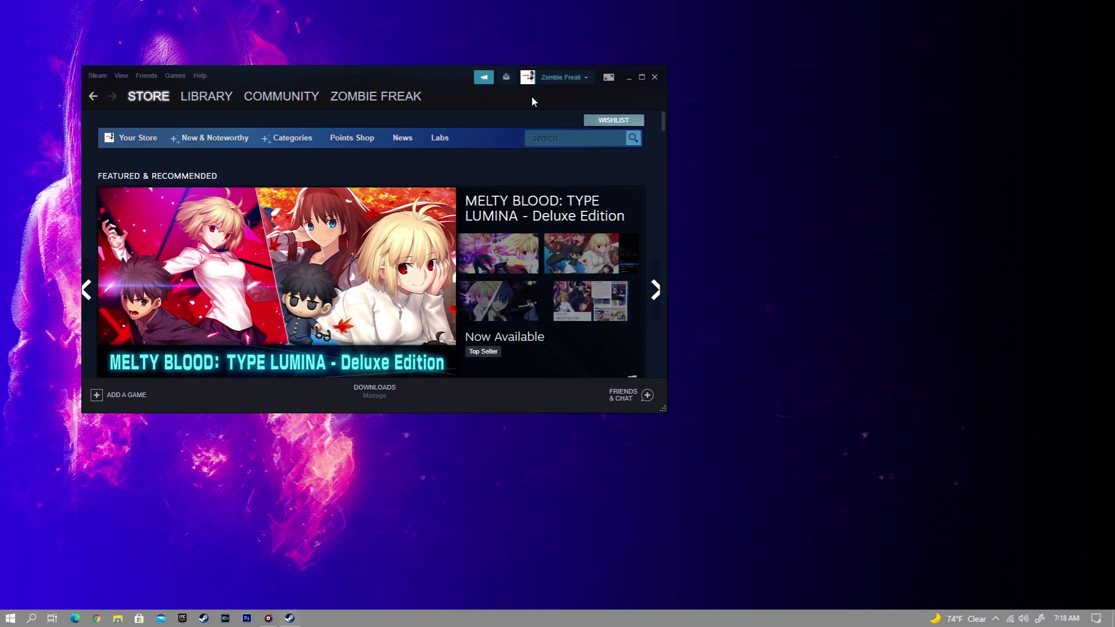
click(534, 77)
Arrange both accounts' profile windows side by side, each with its friends list on top.
drag(363, 78, 304, 51)
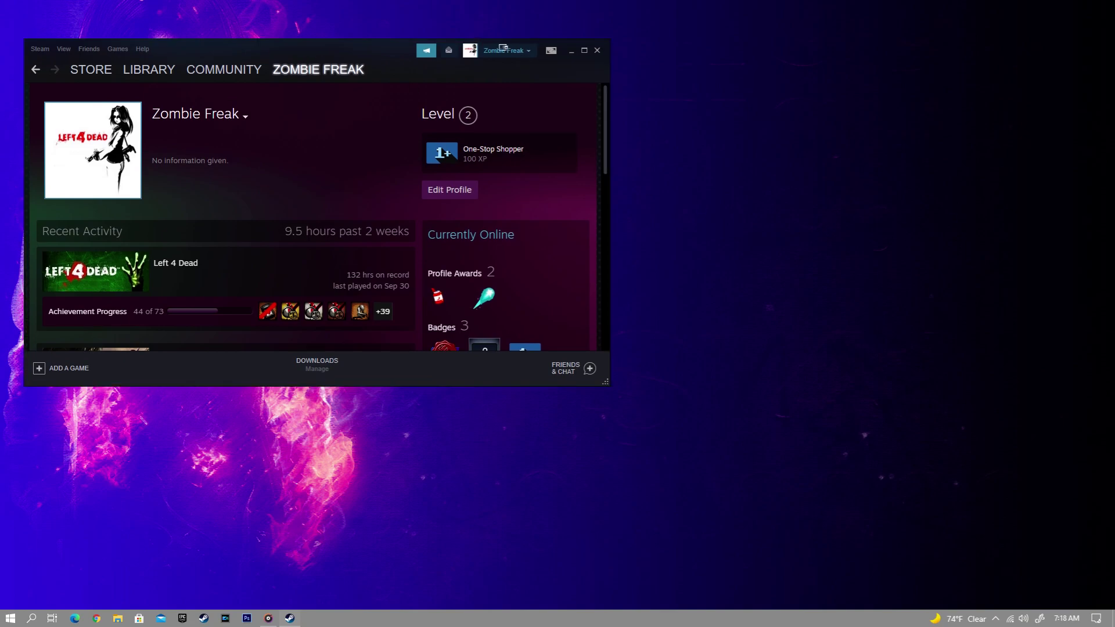
drag(776, 142, 717, 130)
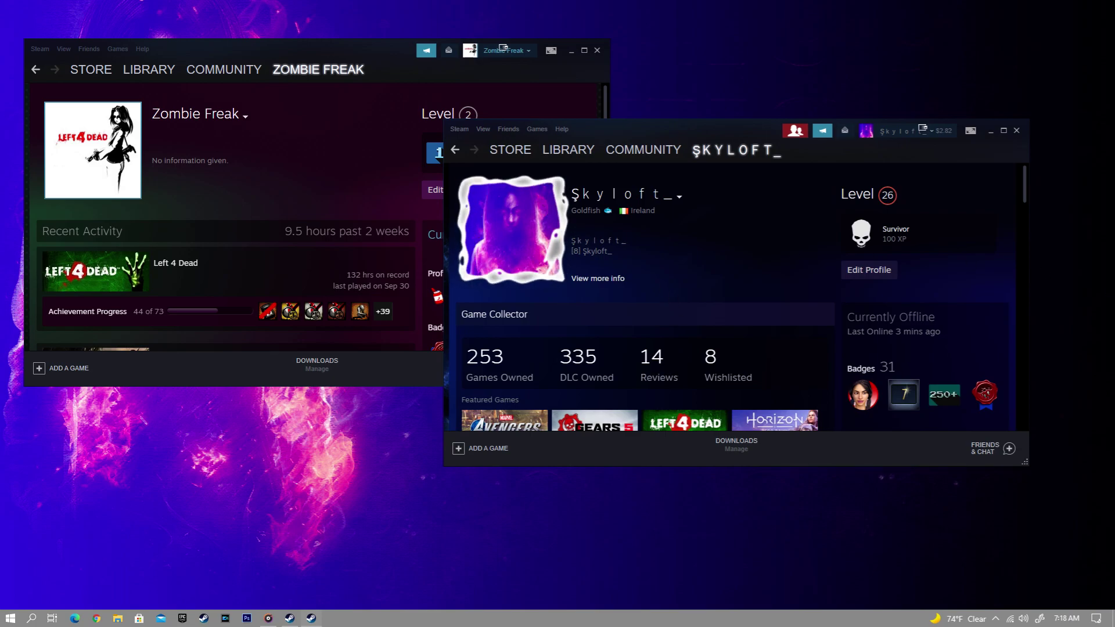
mouse_move(1095, 145)
mouse_down()
mouse_move(277, 141)
mouse_move(814, 176)
mouse_up()
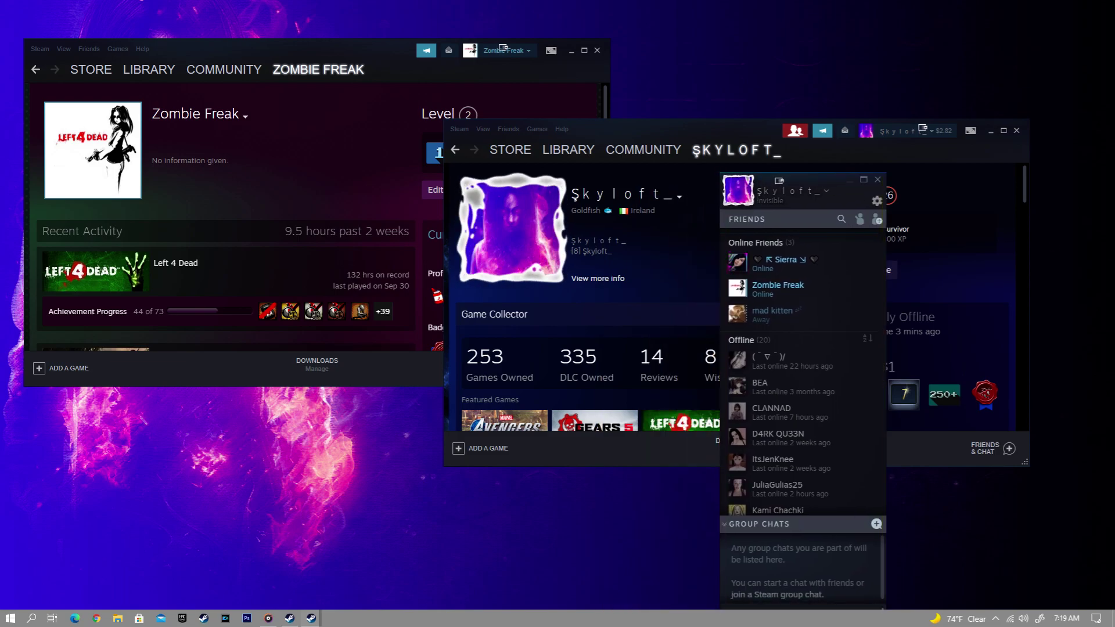
drag(995, 321, 349, 207)
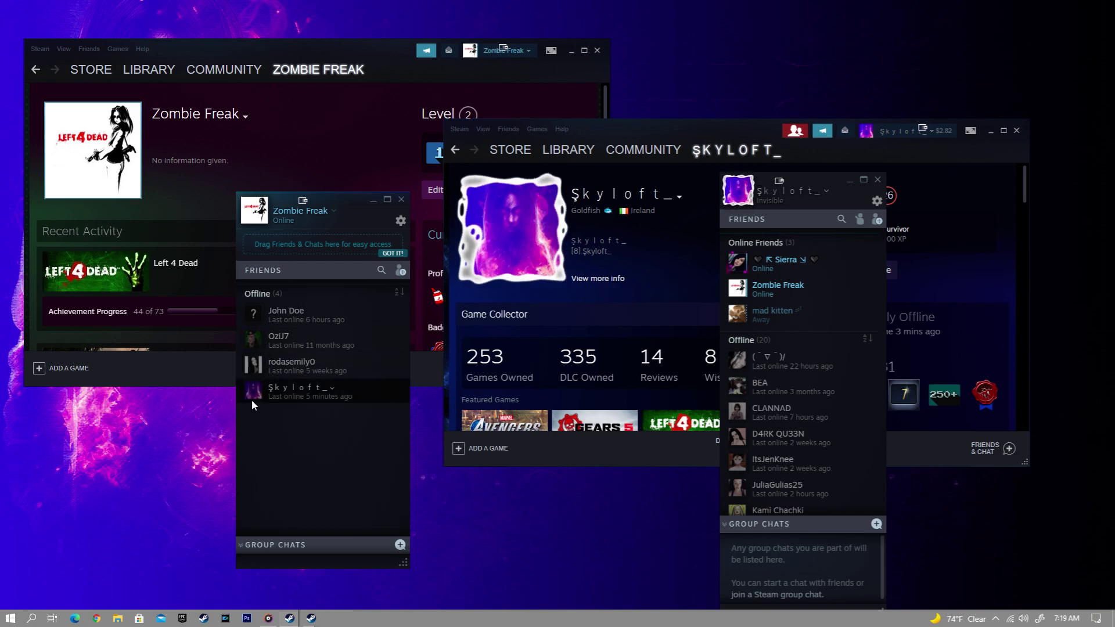
Set the second account Online, switch the first to Invisible and back, then close its friends list.
click(819, 193)
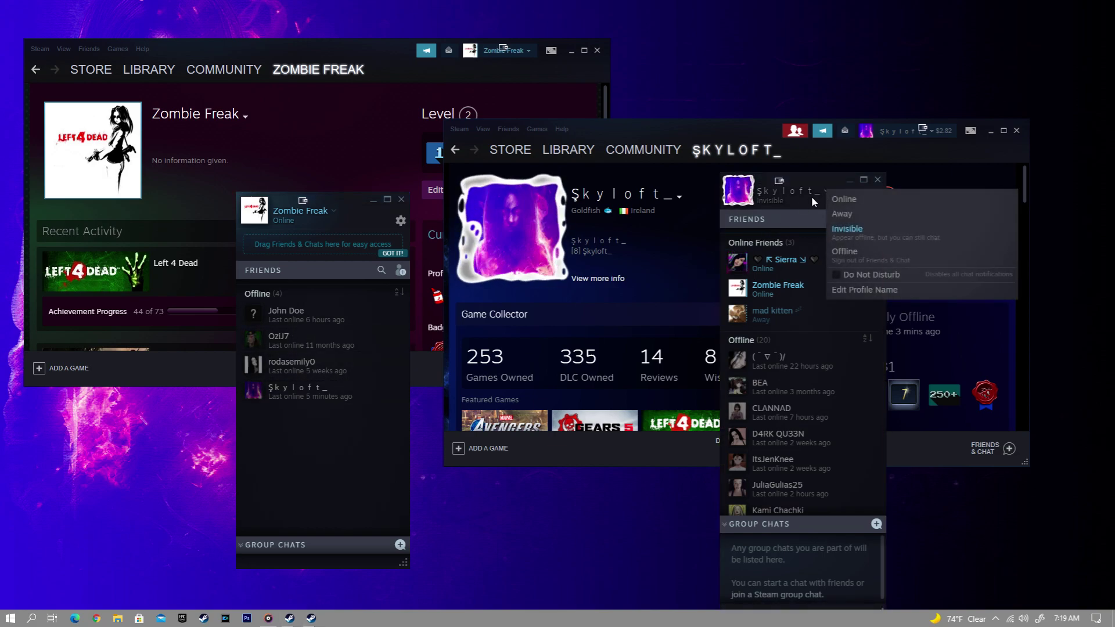
click(855, 198)
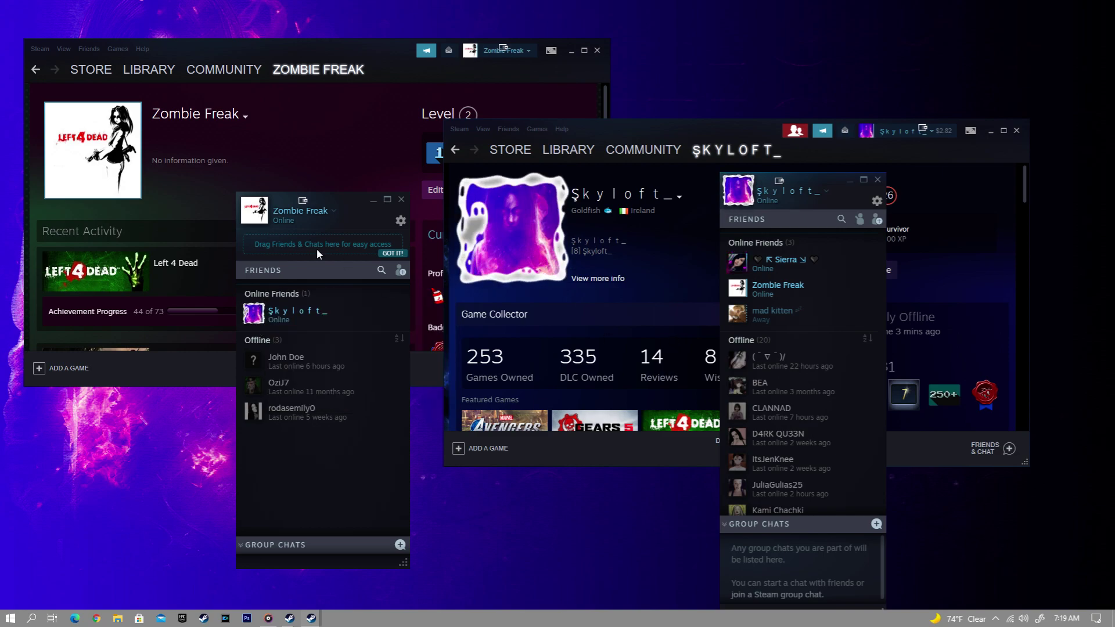
click(332, 210)
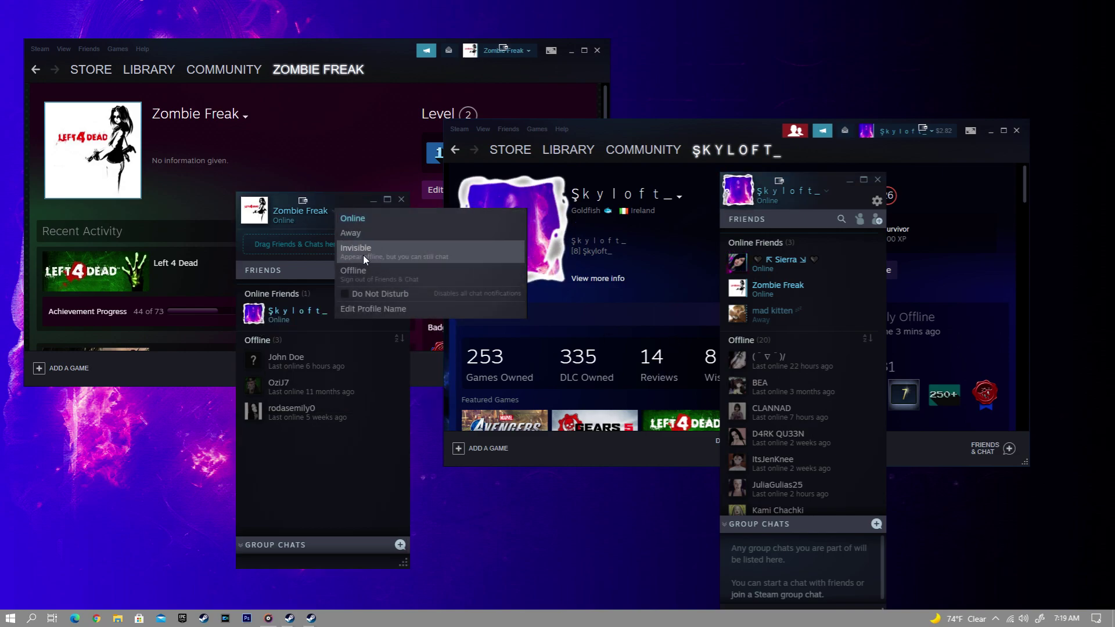
click(353, 250)
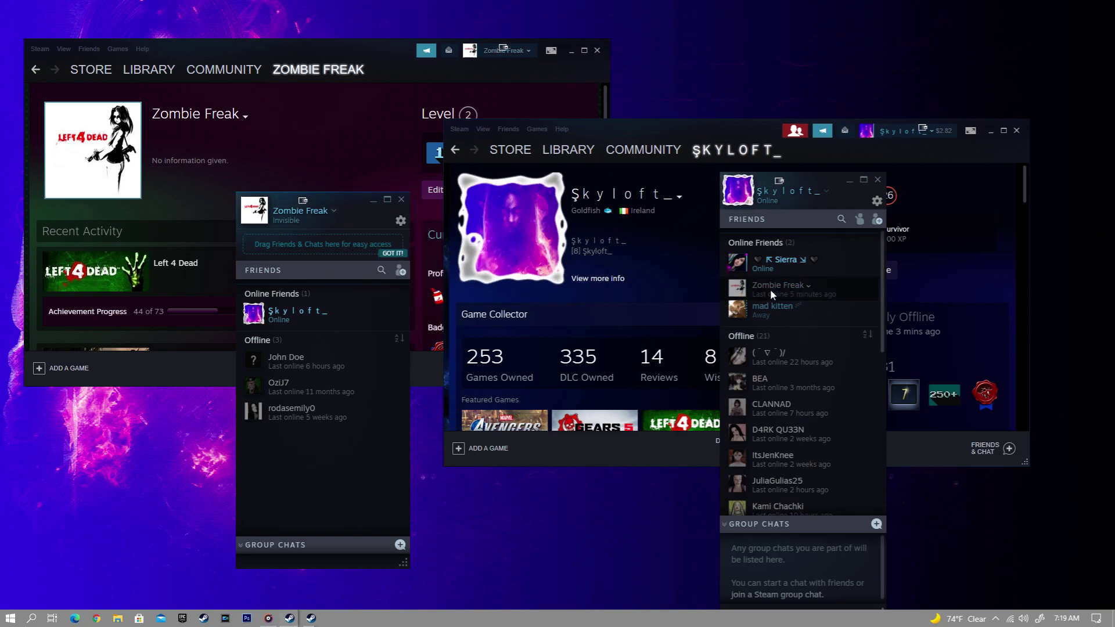
scroll(772, 378, down, 10)
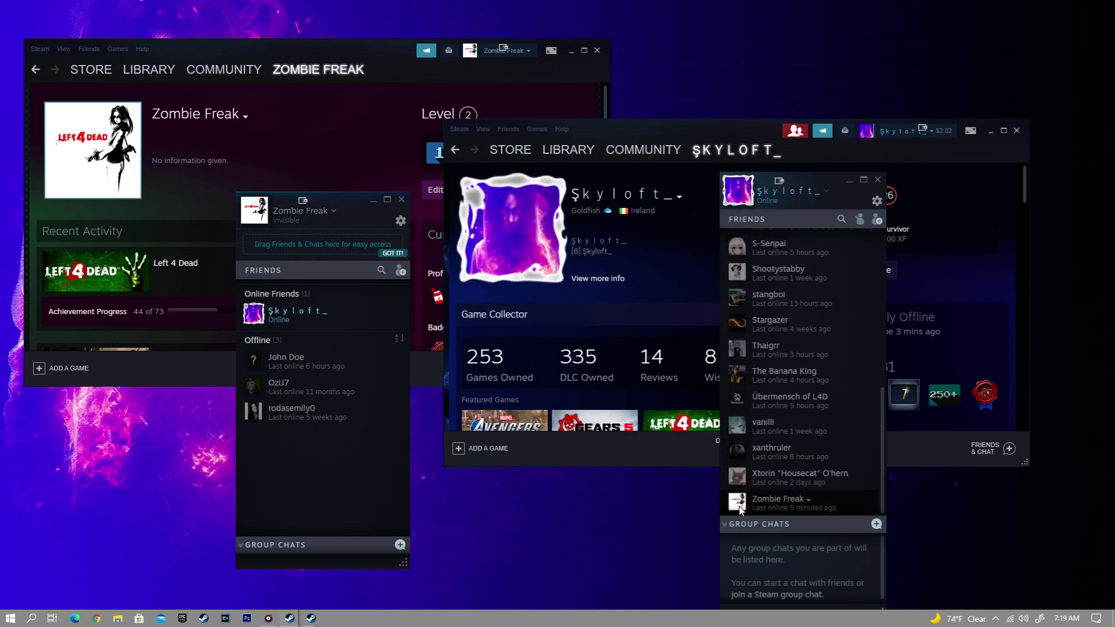
click(333, 210)
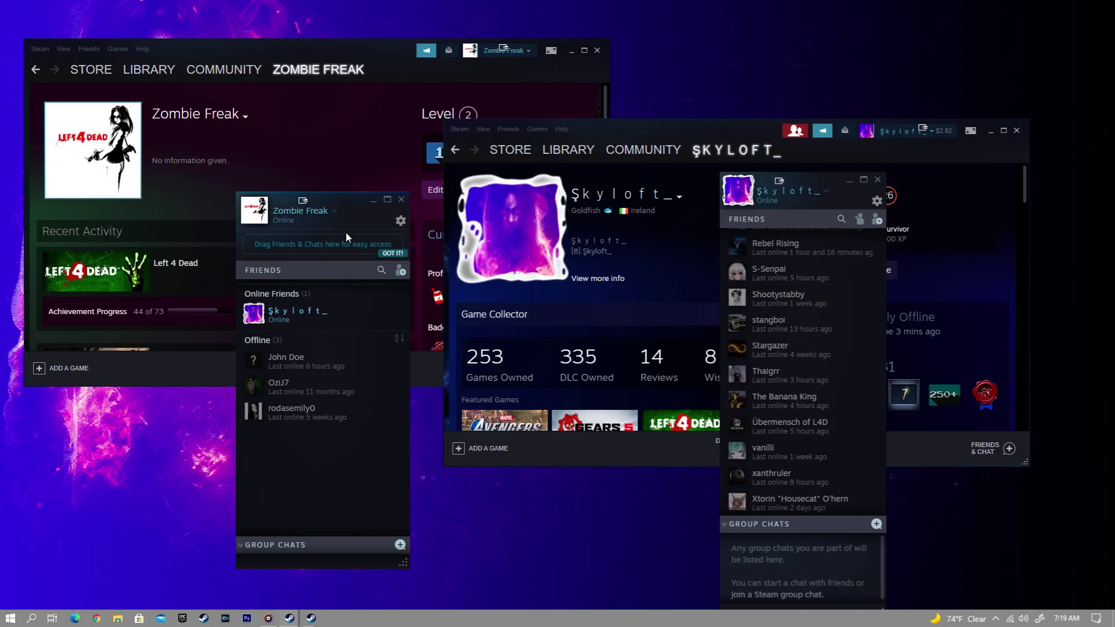
click(401, 200)
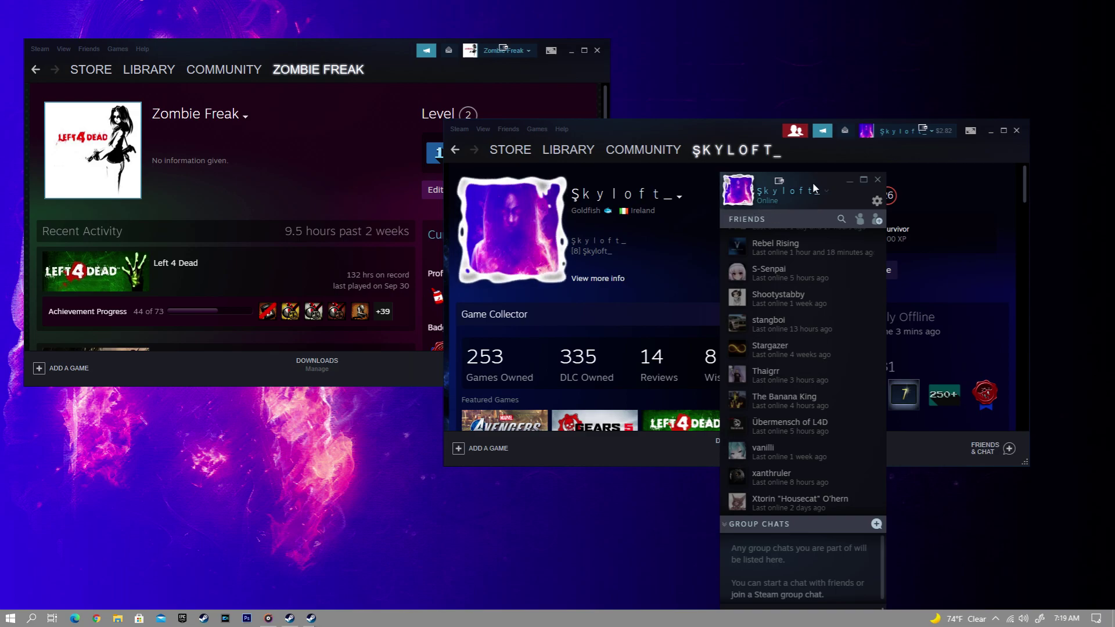
Close the second account's friends list and log that account out of Steam.
click(878, 180)
click(900, 132)
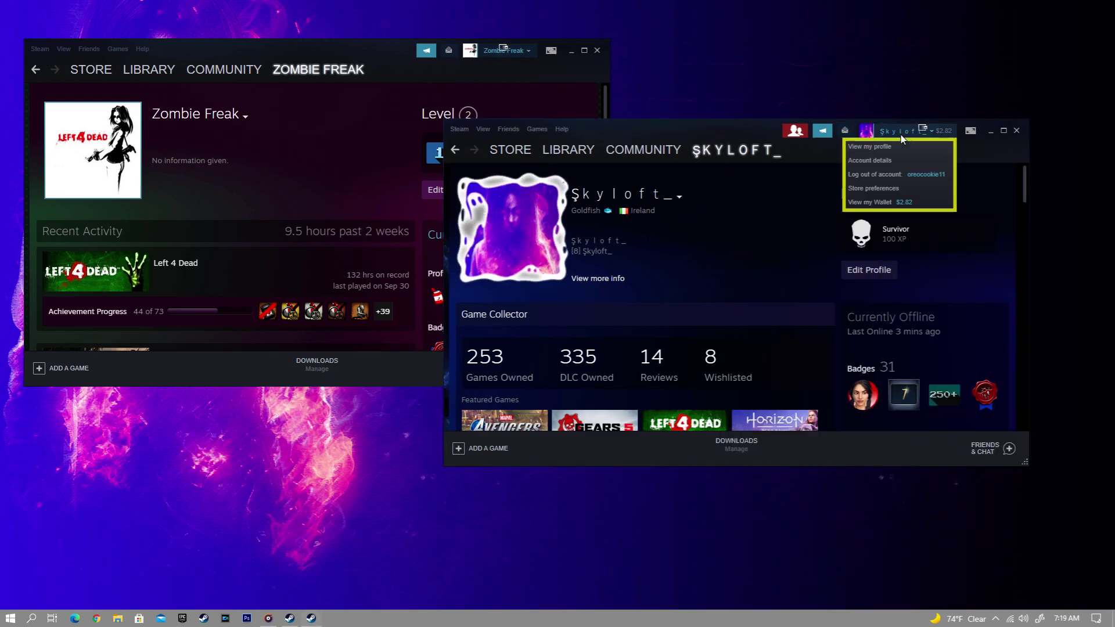
click(875, 174)
Log out the first account, confirm the logout, and close both Steam login windows.
click(530, 328)
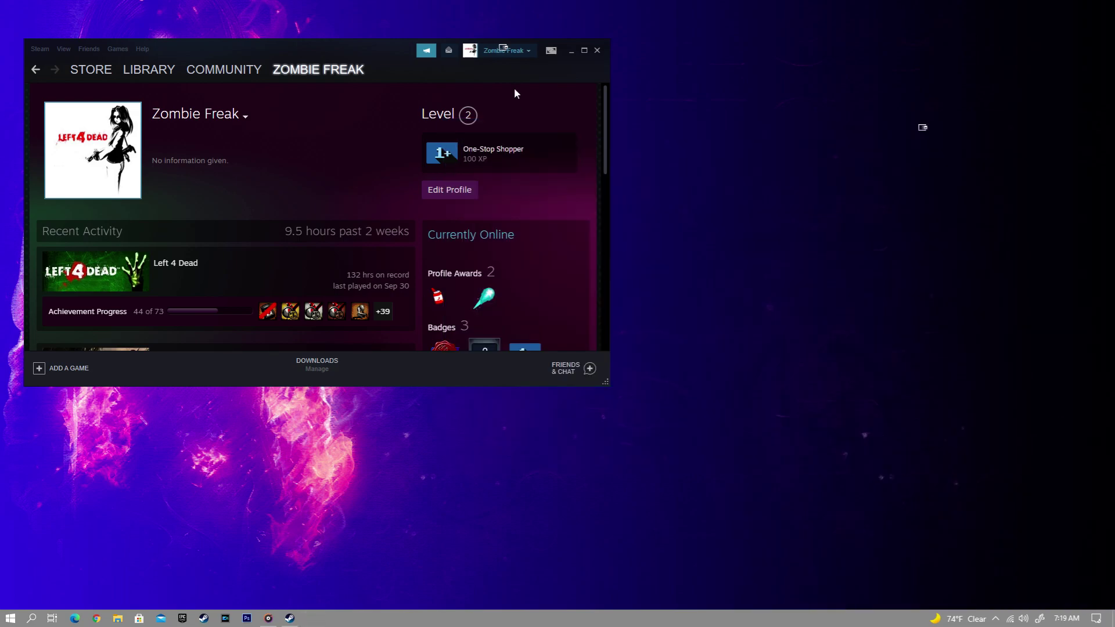
click(524, 50)
click(461, 96)
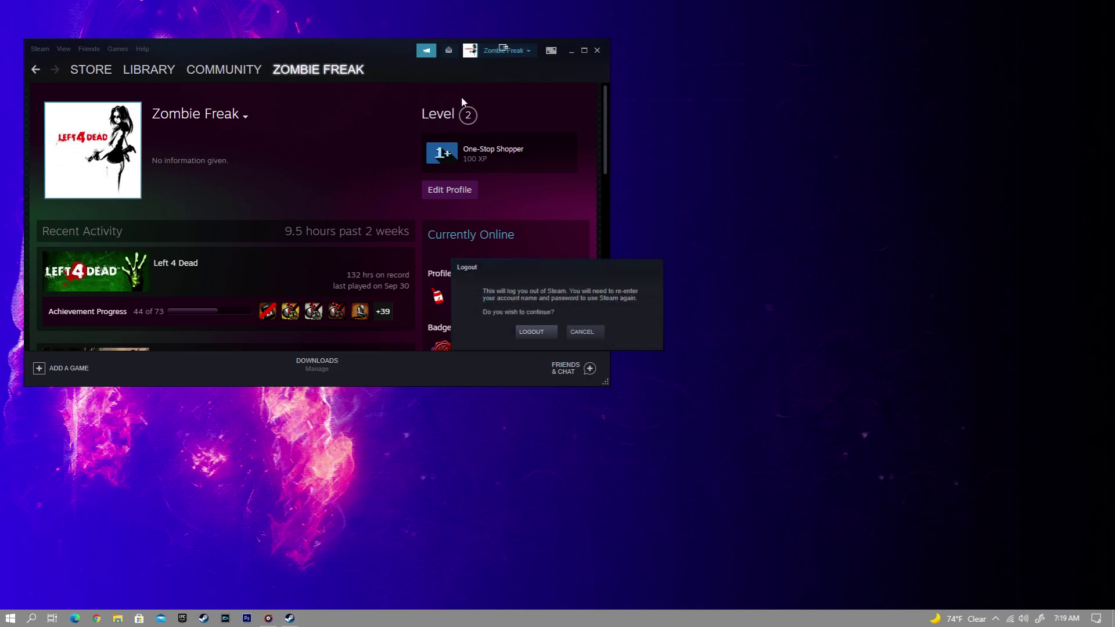
click(542, 329)
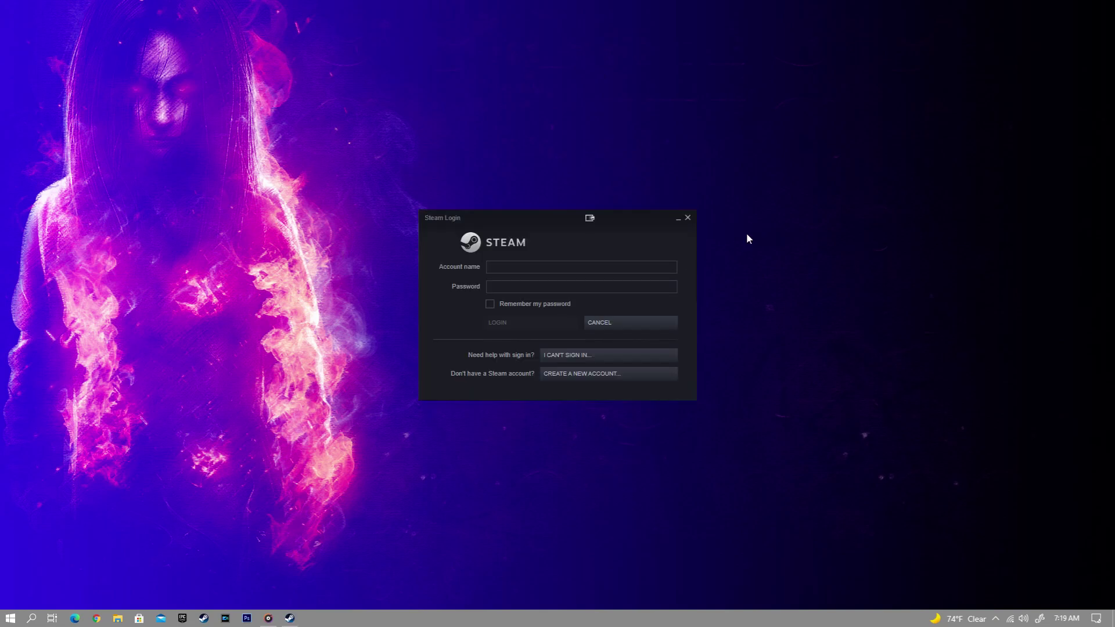
click(661, 301)
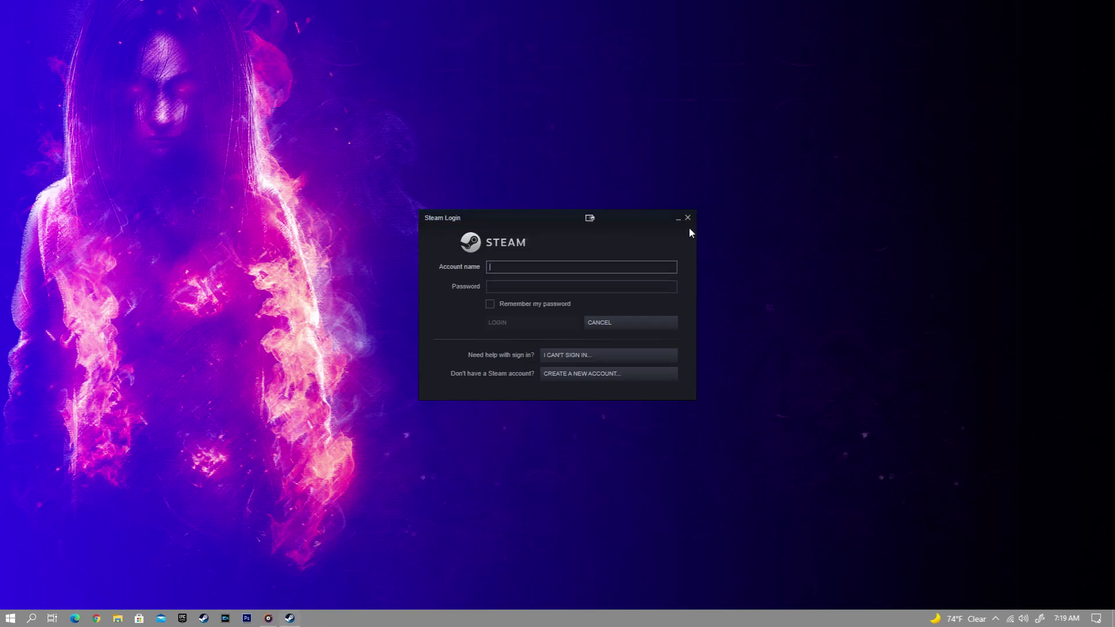
click(688, 218)
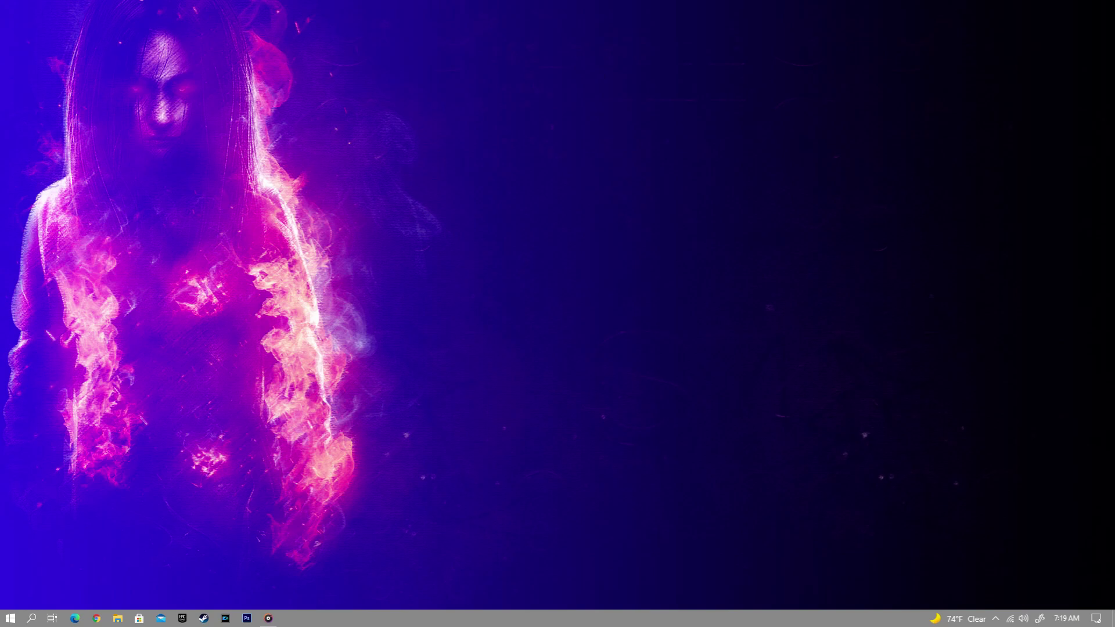
Search Bing for 'sanboxie' in a new Edge tab, then go from sandboxie.com to the Sandboxie-Plus Downloads page.
key(alt+Tab)
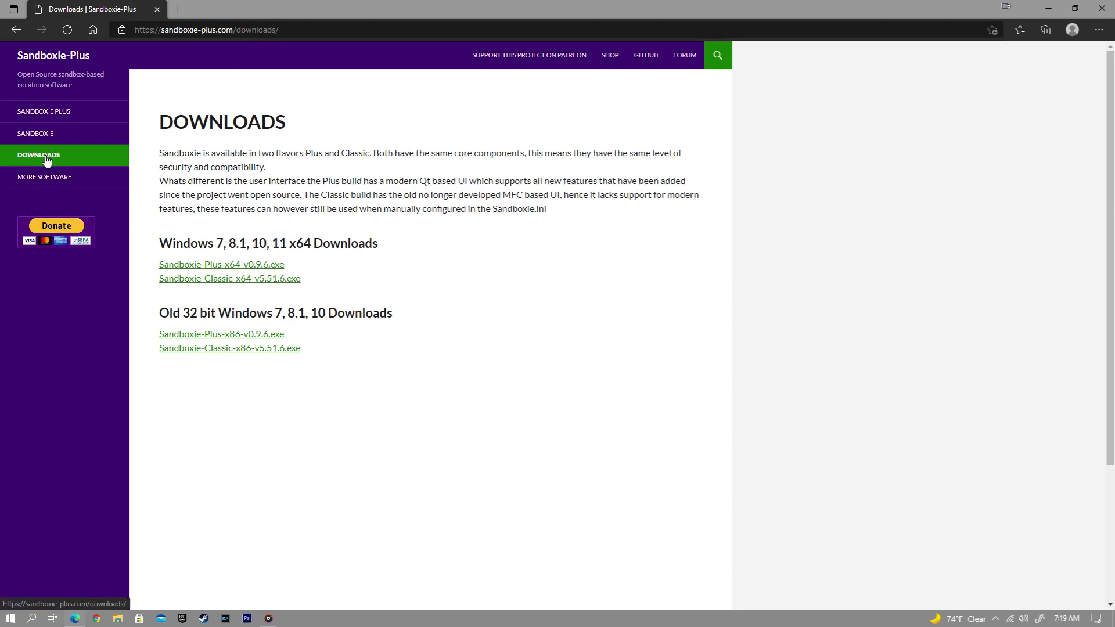
click(182, 15)
text(san)
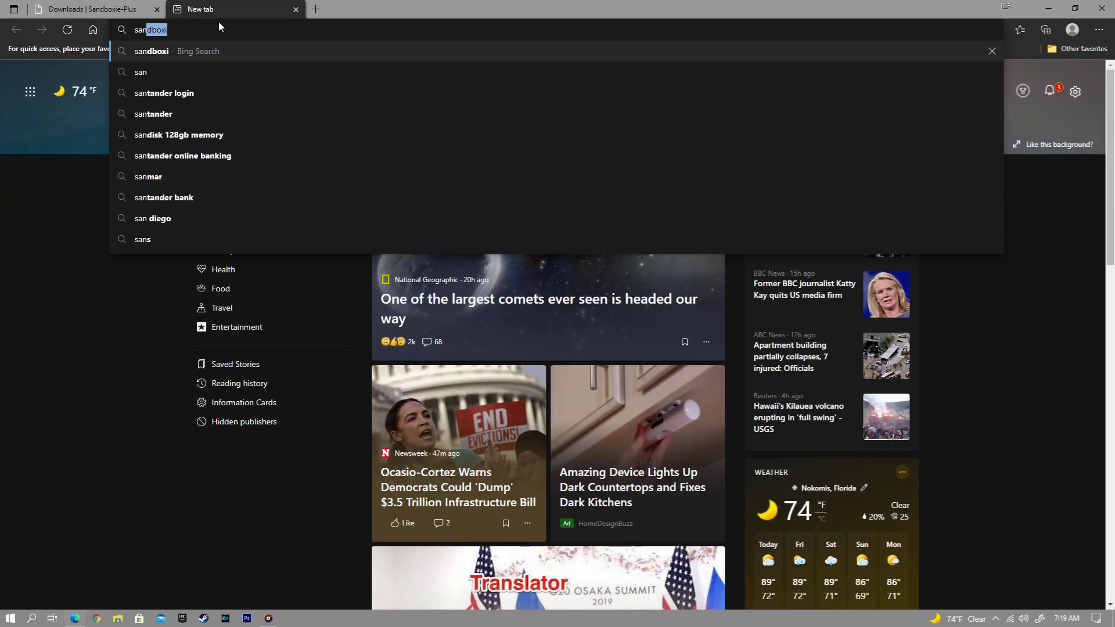
text(boxie)
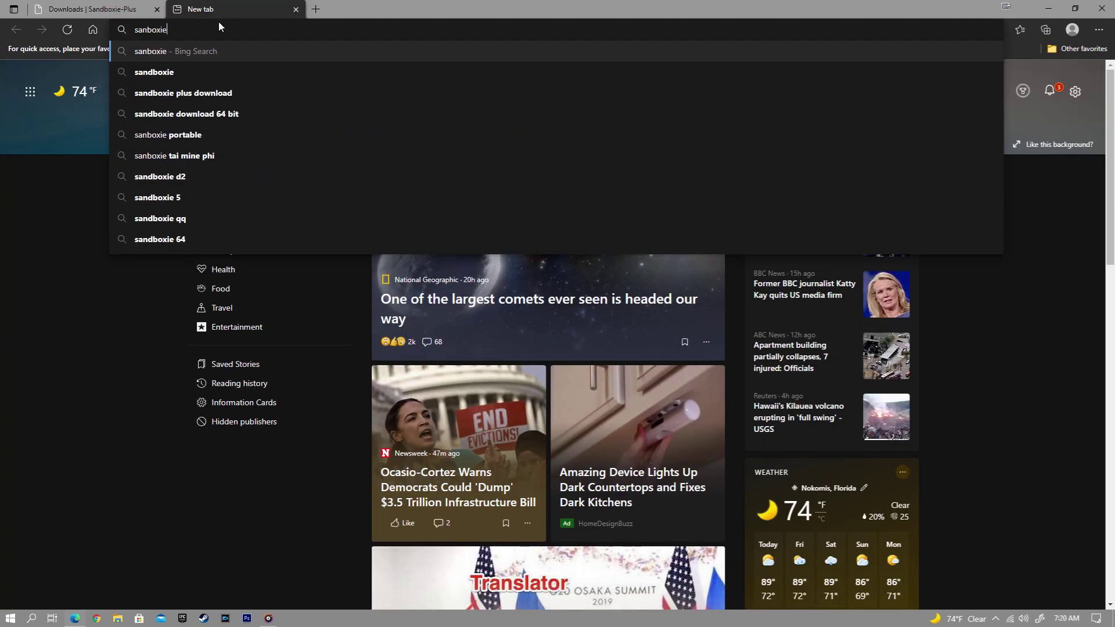
key(Return)
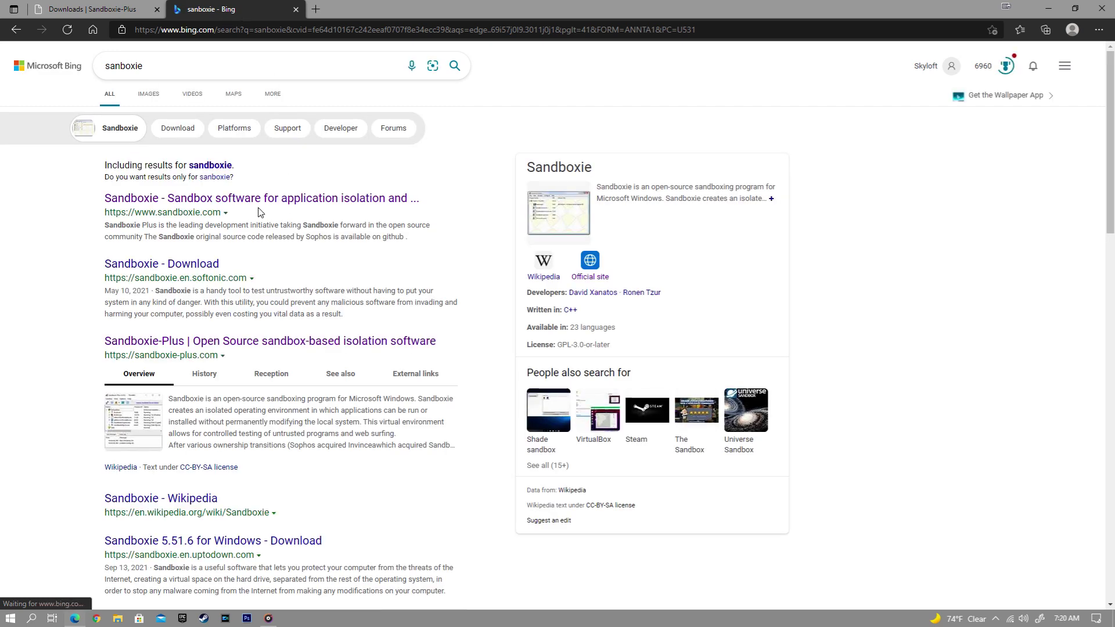
click(260, 202)
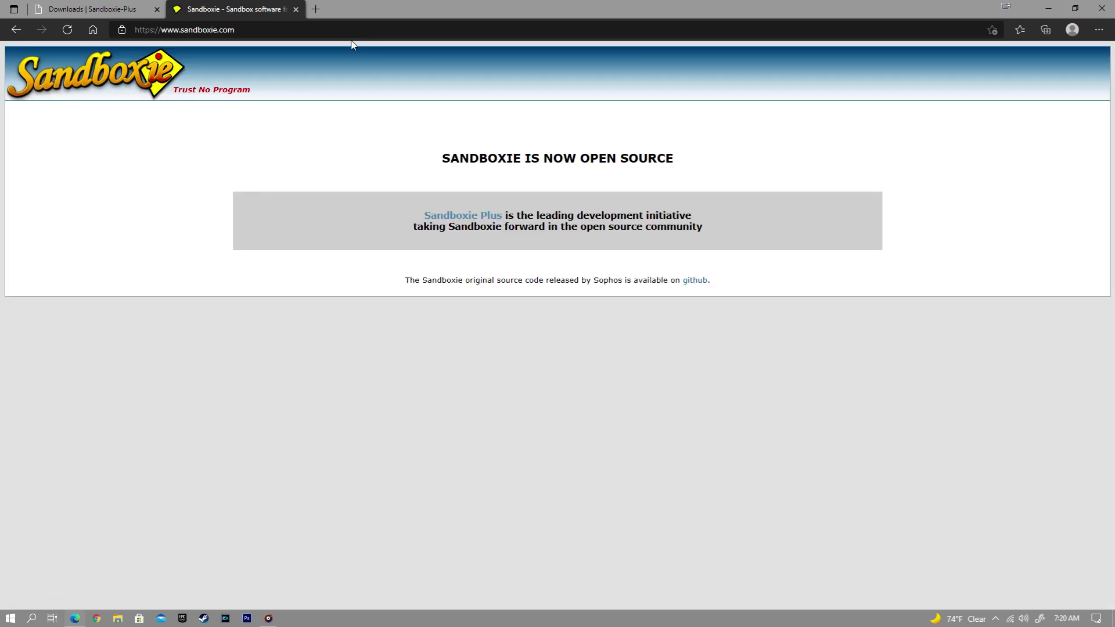
click(453, 221)
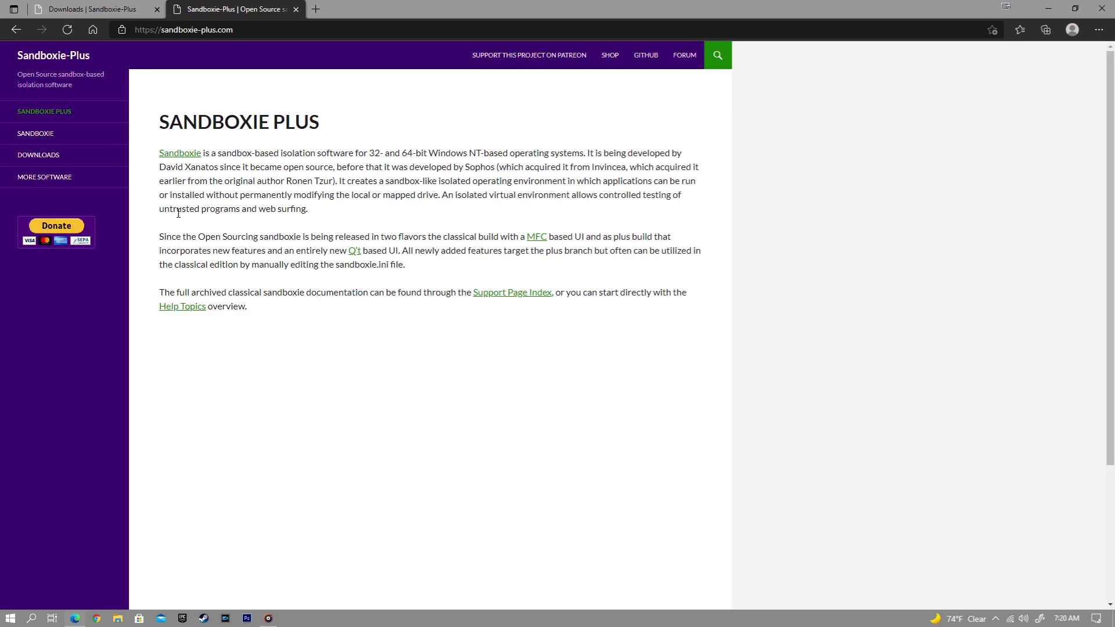
click(45, 155)
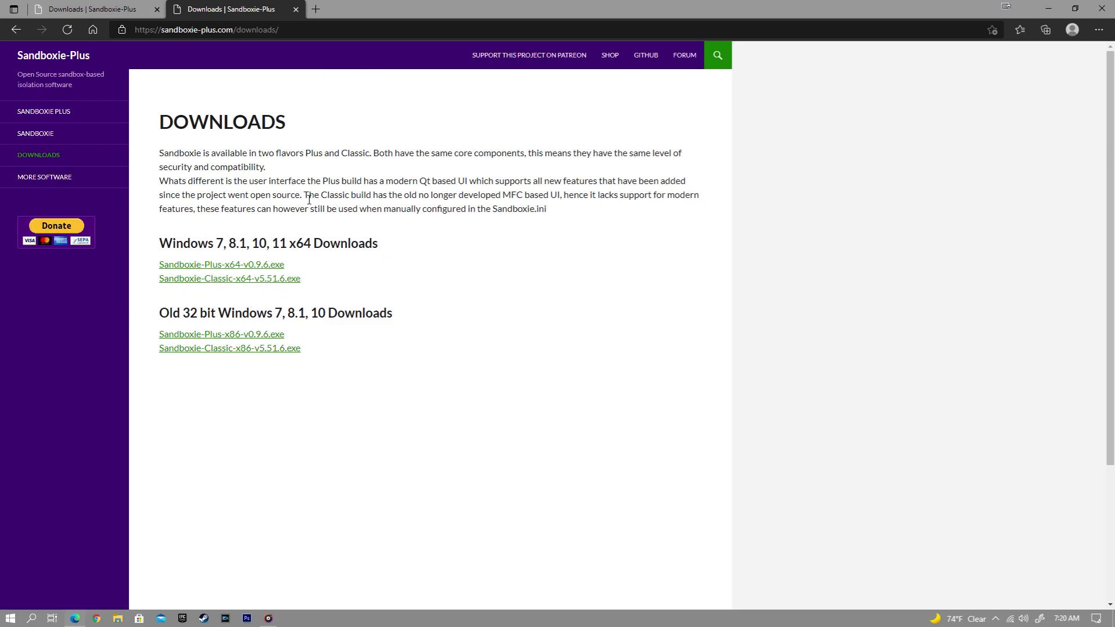
Minimize the browser and select the steam, steam1 and steam2 sandboxes in Sandboxie Classic.
drag(437, 6, 1103, 125)
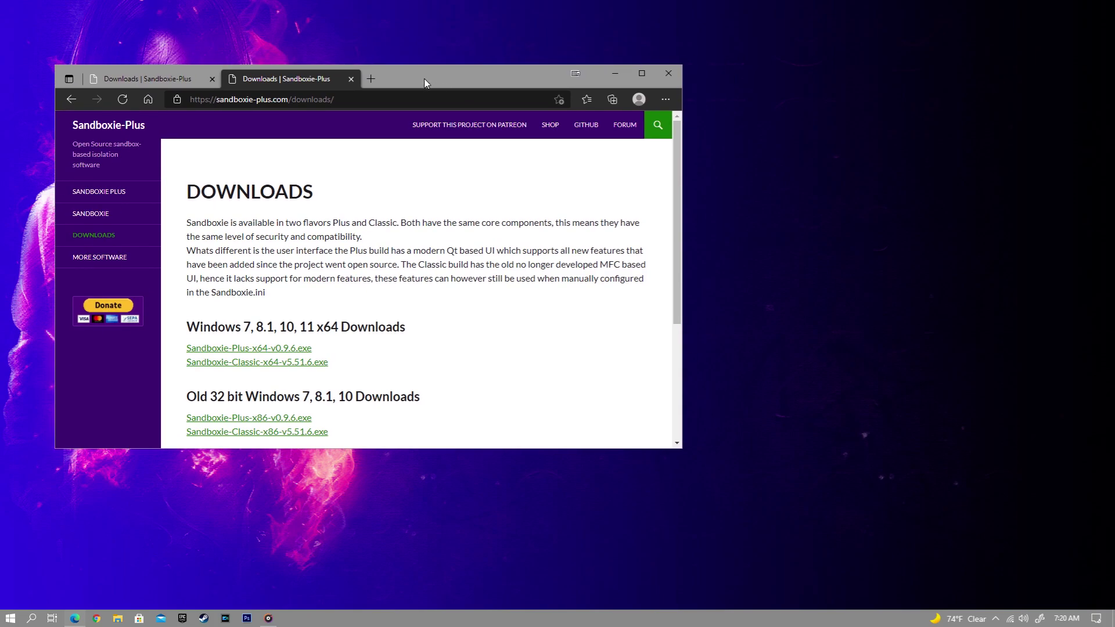
key(super+d)
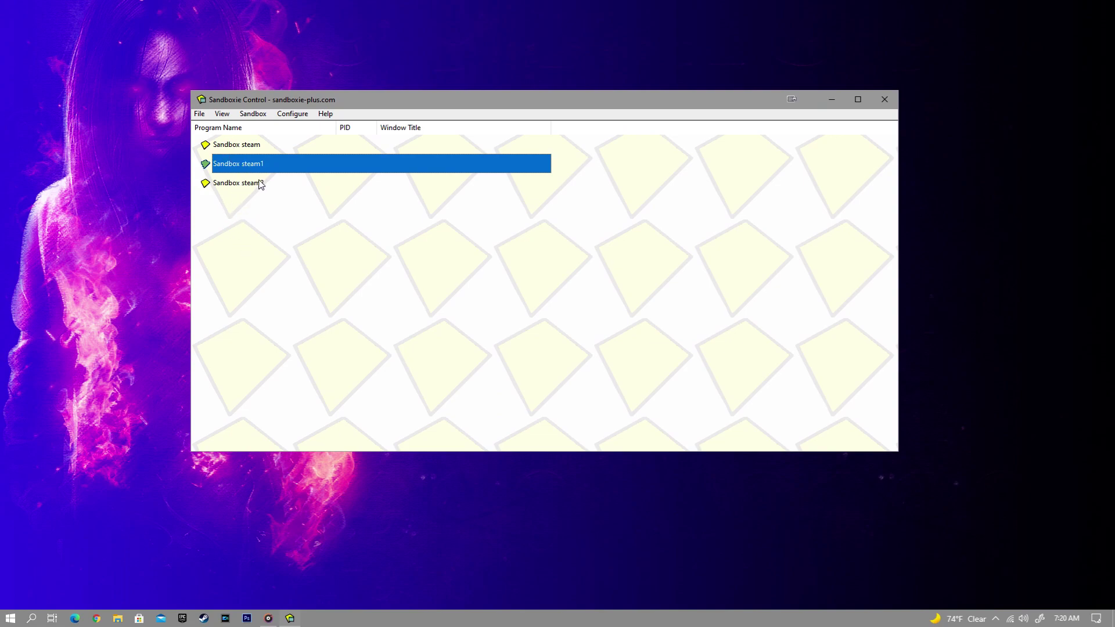
click(241, 149)
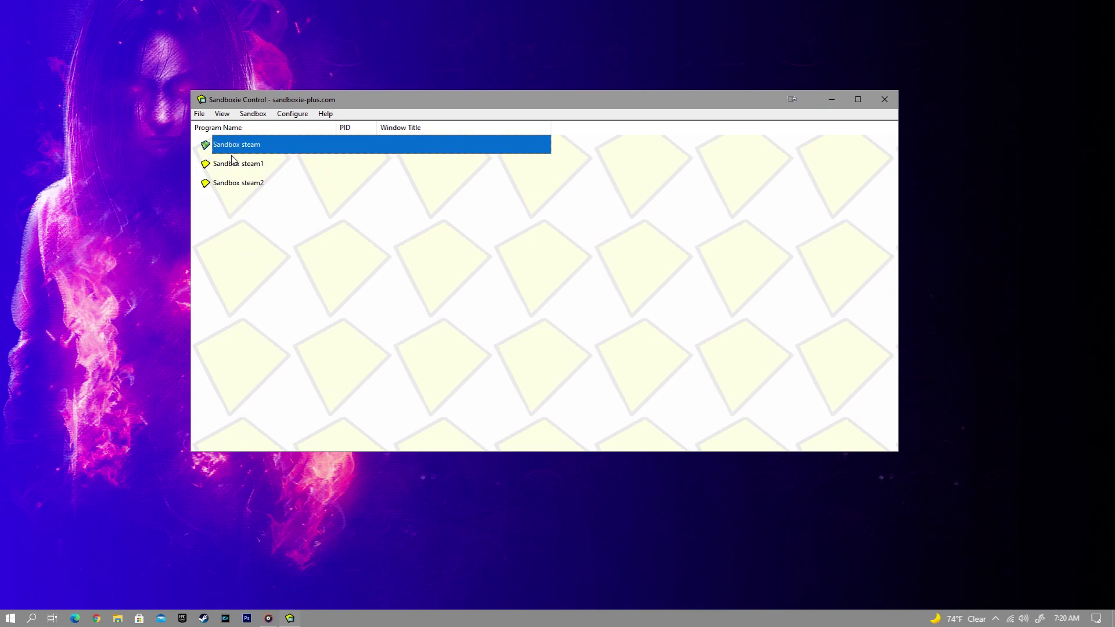
click(235, 163)
click(234, 183)
click(234, 145)
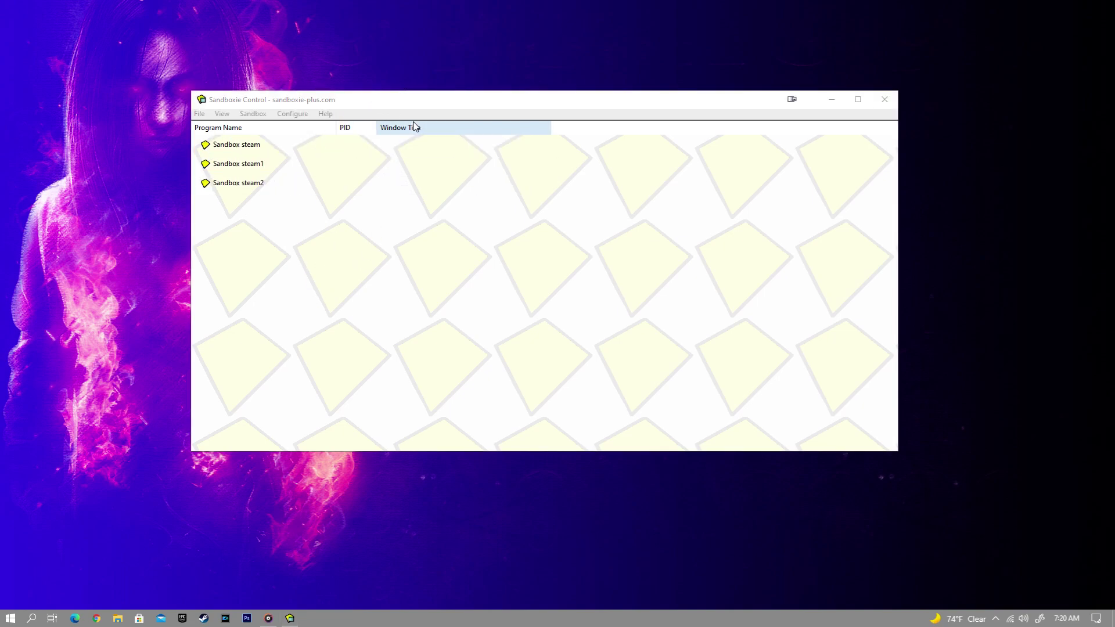
Reposition the Sandboxie window, look at the Configure menu, and show the Sandbox menu.
drag(406, 100, 389, 95)
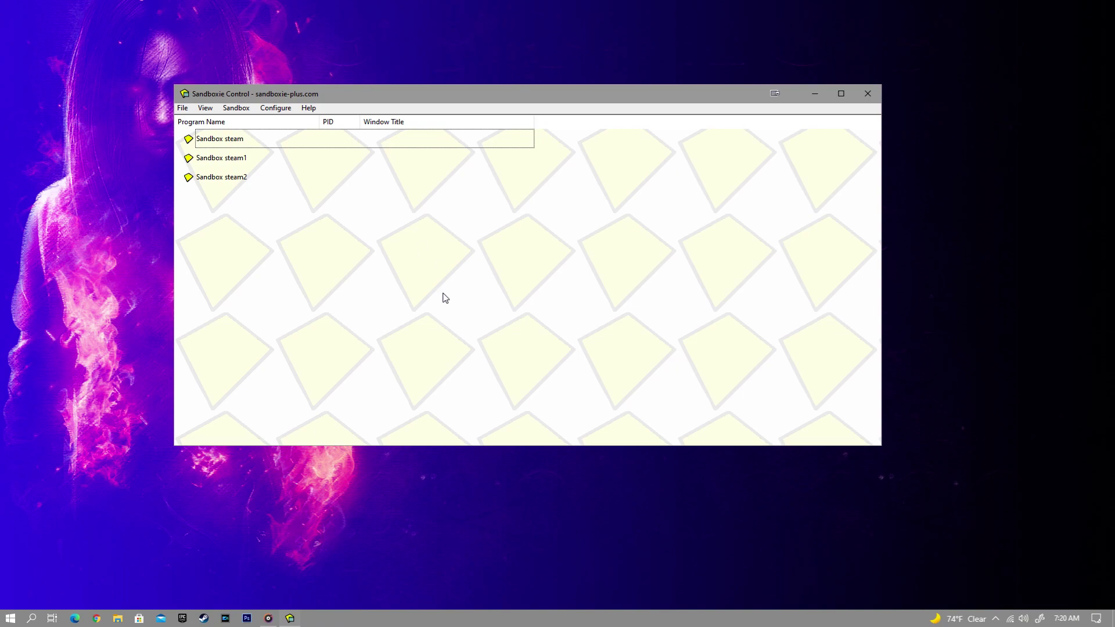
click(275, 108)
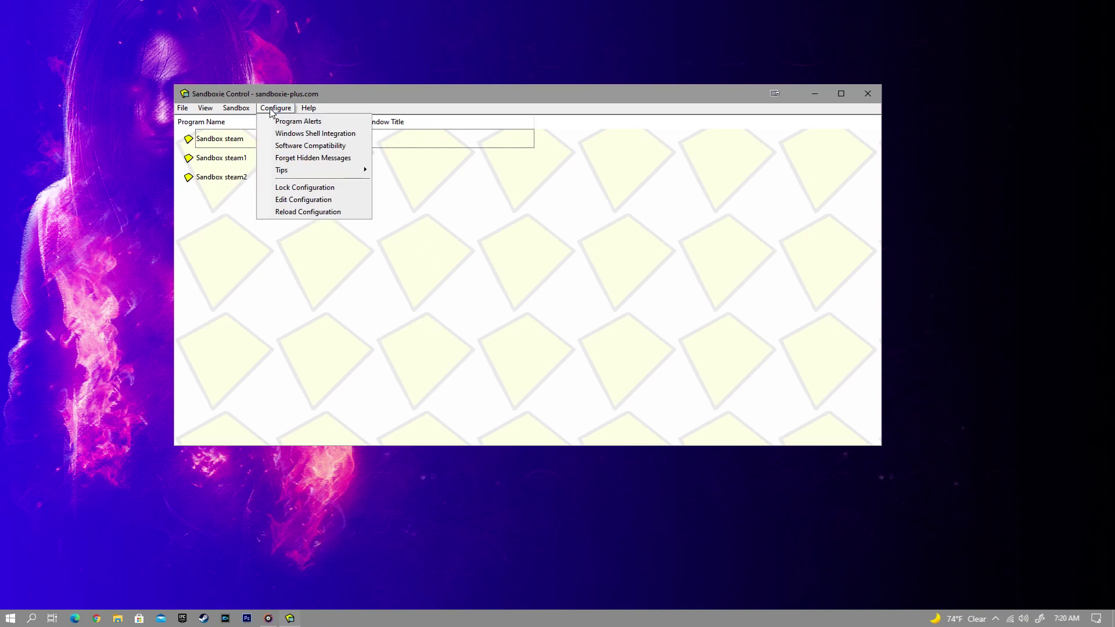
click(231, 109)
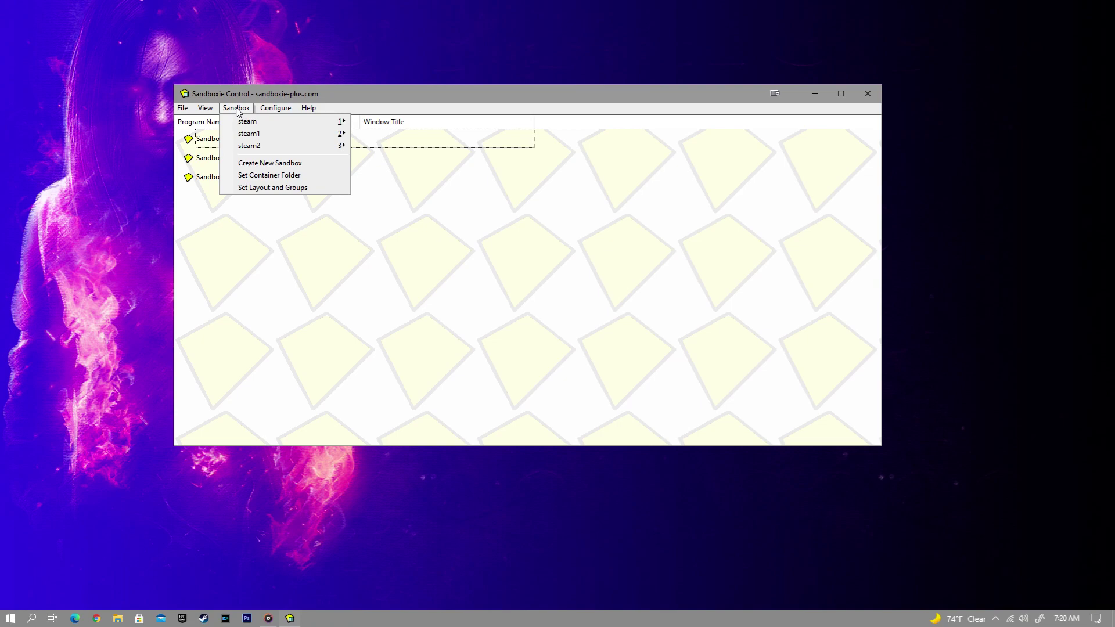
Start a new sandbox and correct the name rejected for containing a space.
click(239, 168)
text(steam 0)
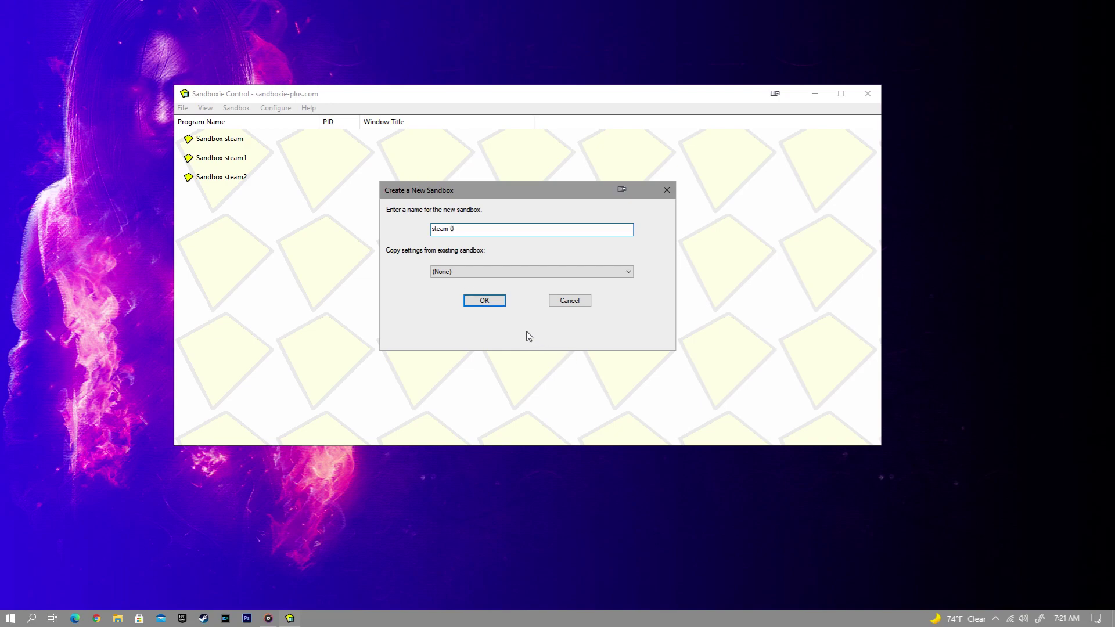
click(494, 301)
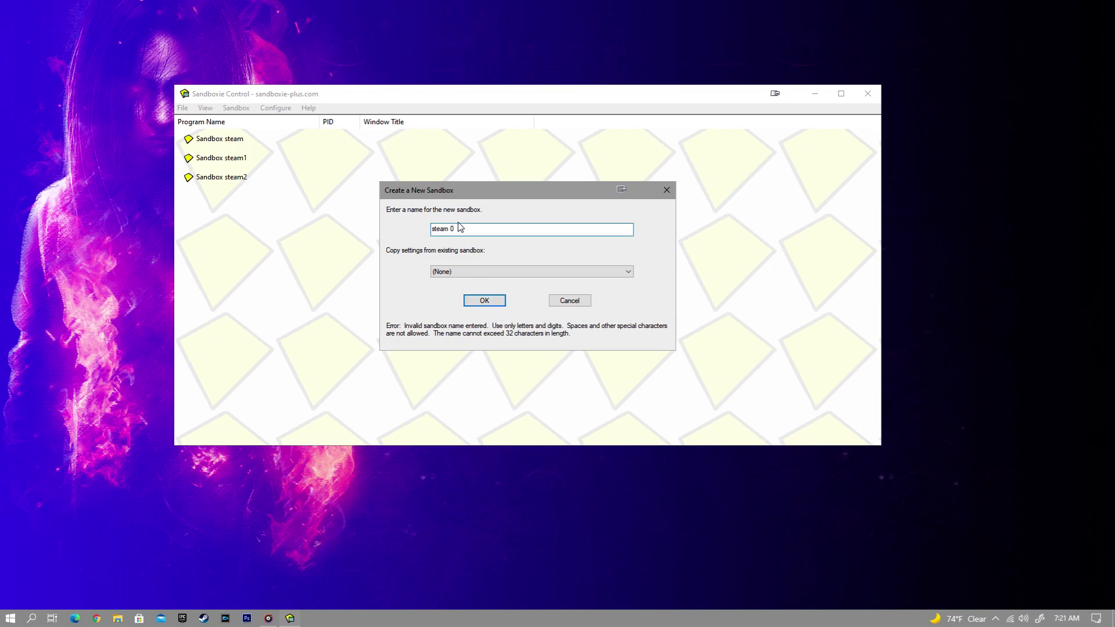
key(BackSpace)
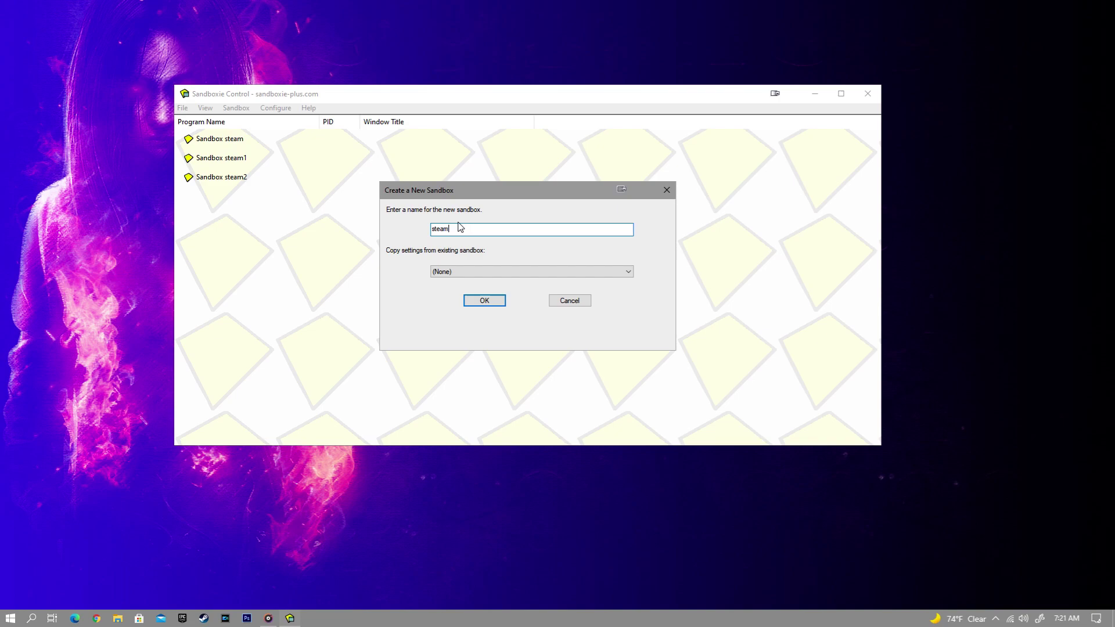
text(0)
Confirm the steam0 sandbox, then bring up Run Any Program for it.
click(502, 299)
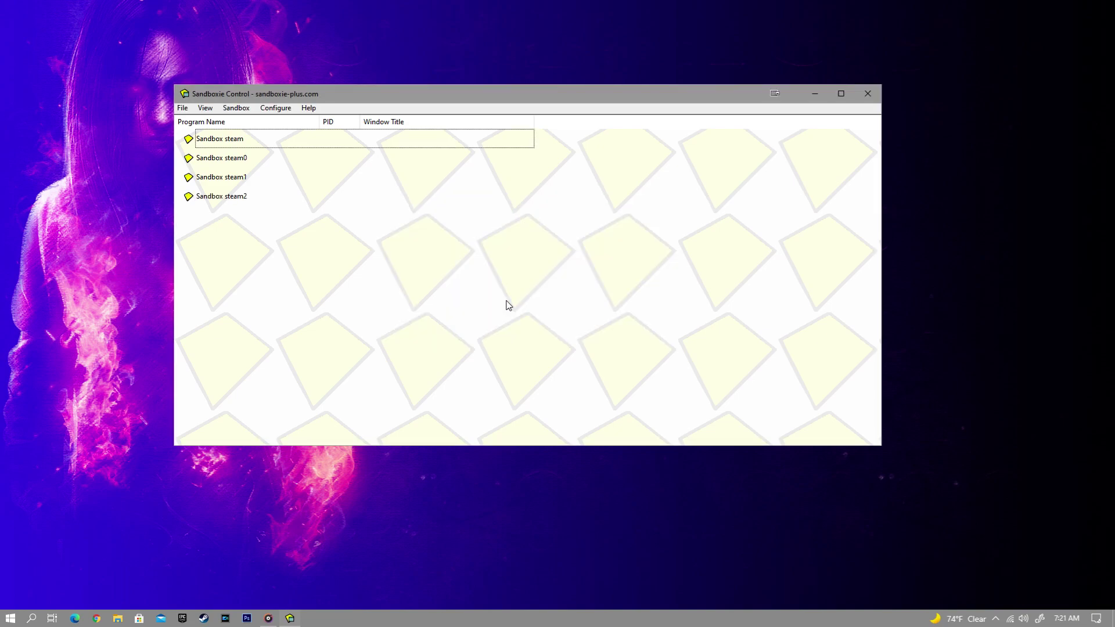
click(222, 155)
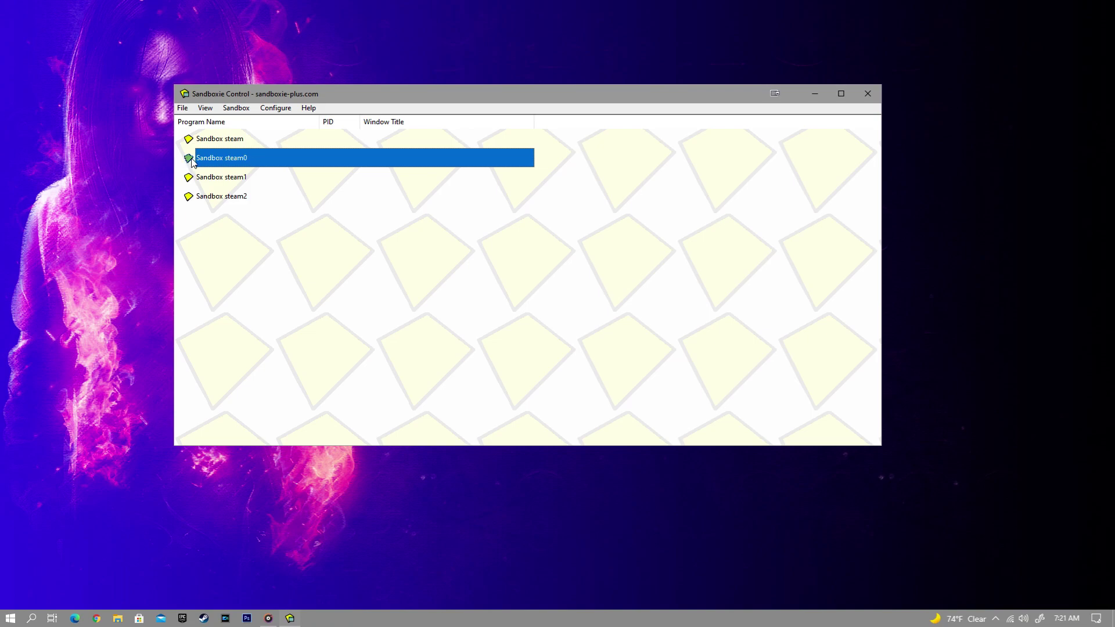
right_click(254, 164)
mouse_move(297, 168)
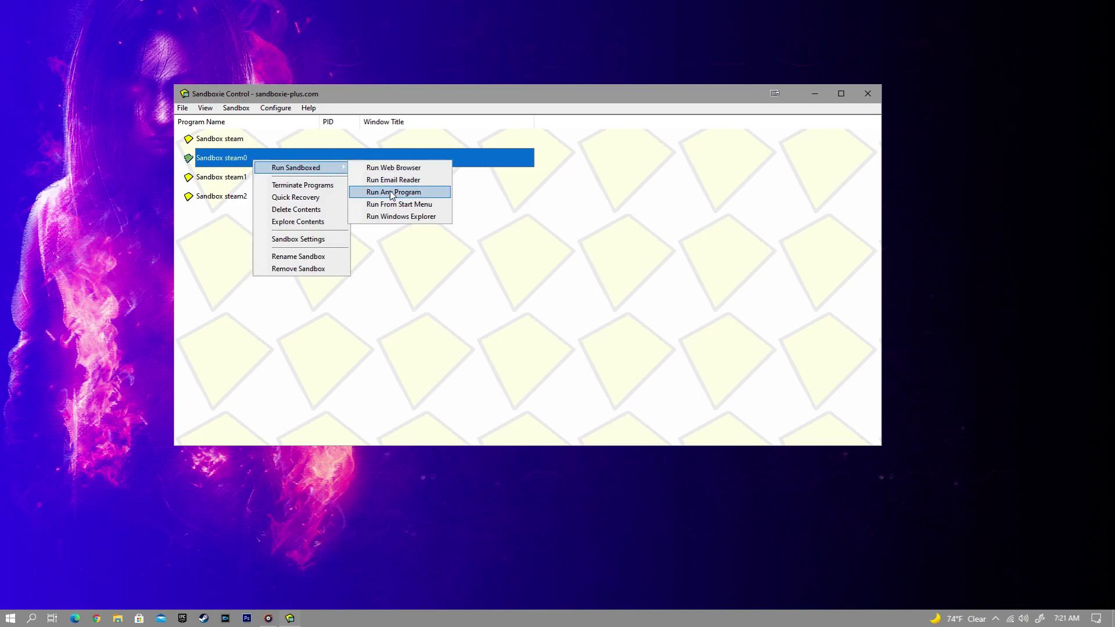
click(392, 192)
Tick Run As UAC Administrator, check the program history, and browse for the program file.
click(85, 130)
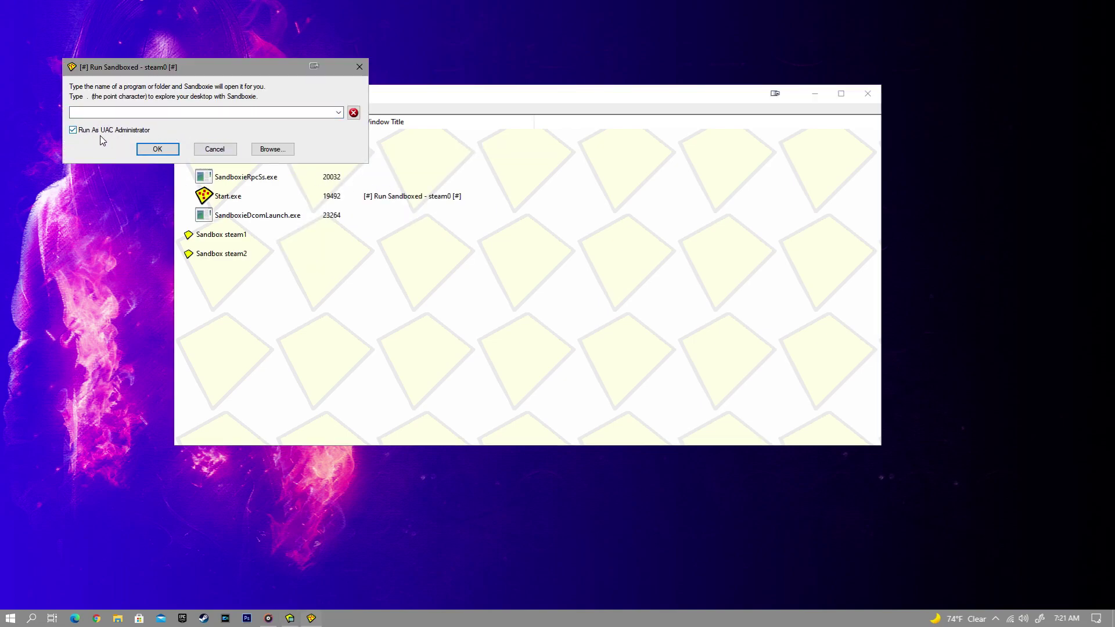
click(191, 115)
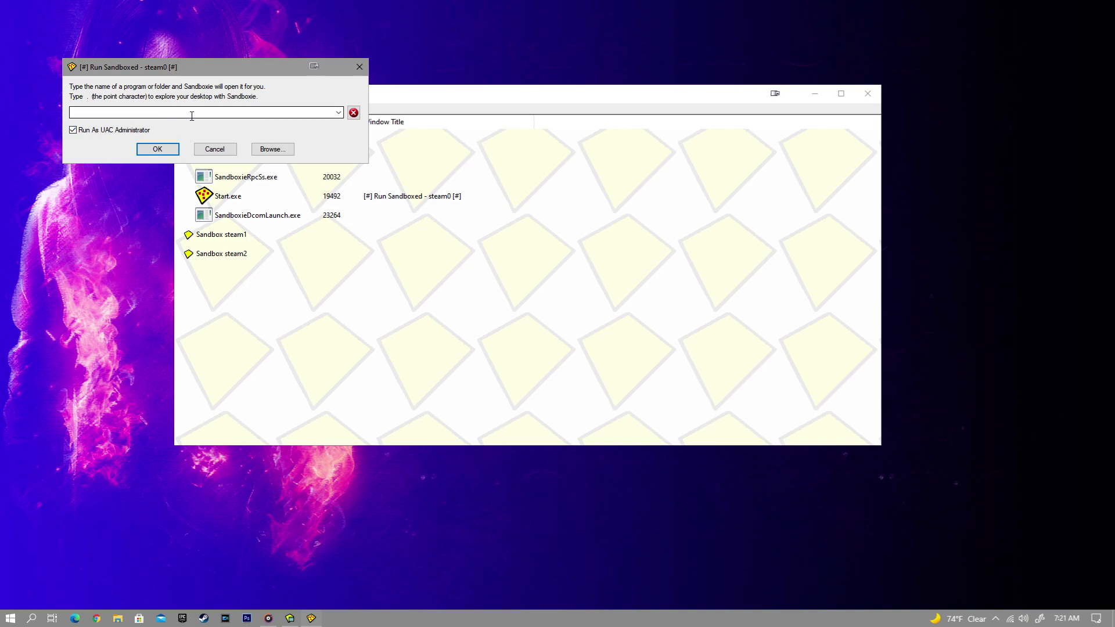
click(339, 112)
click(109, 110)
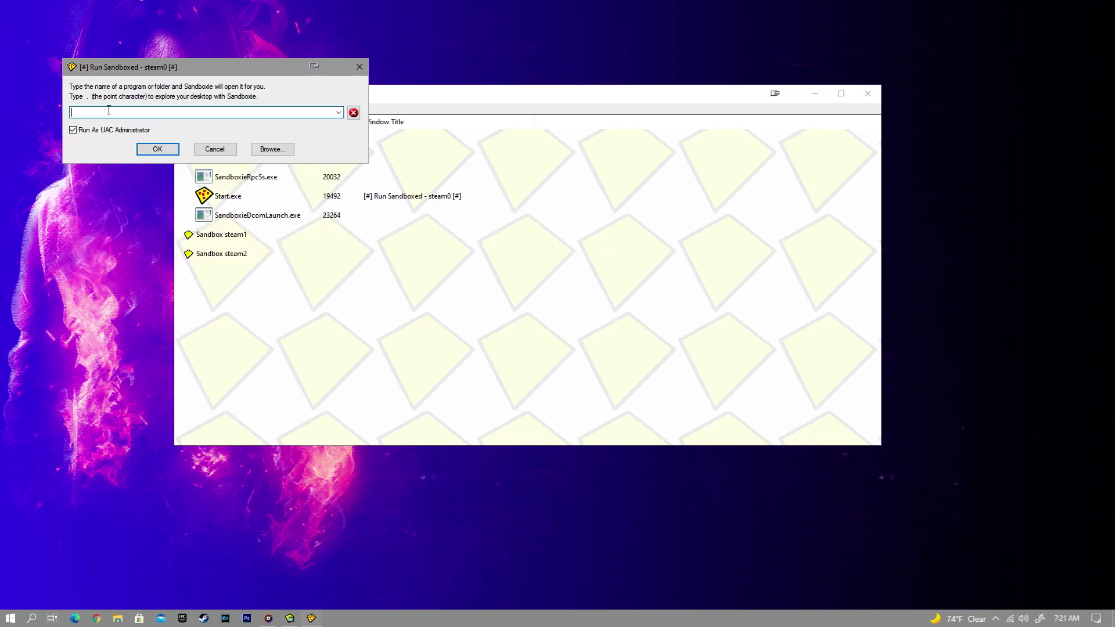
click(271, 150)
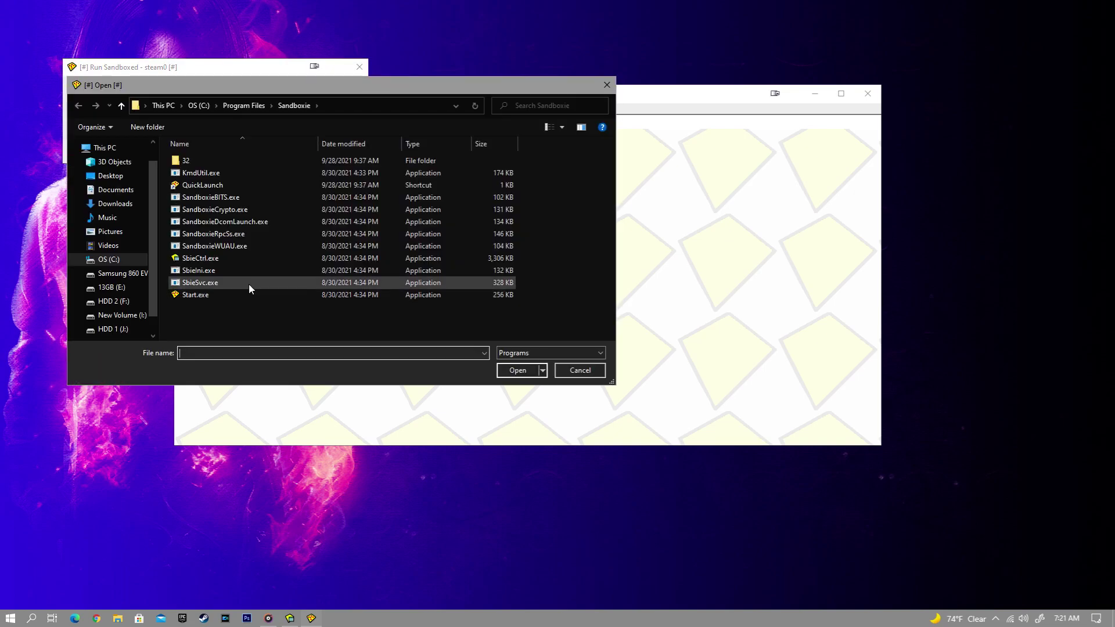
Navigate to C:\storage\Steam and choose steam.exe to run in the steam0 sandbox.
click(109, 260)
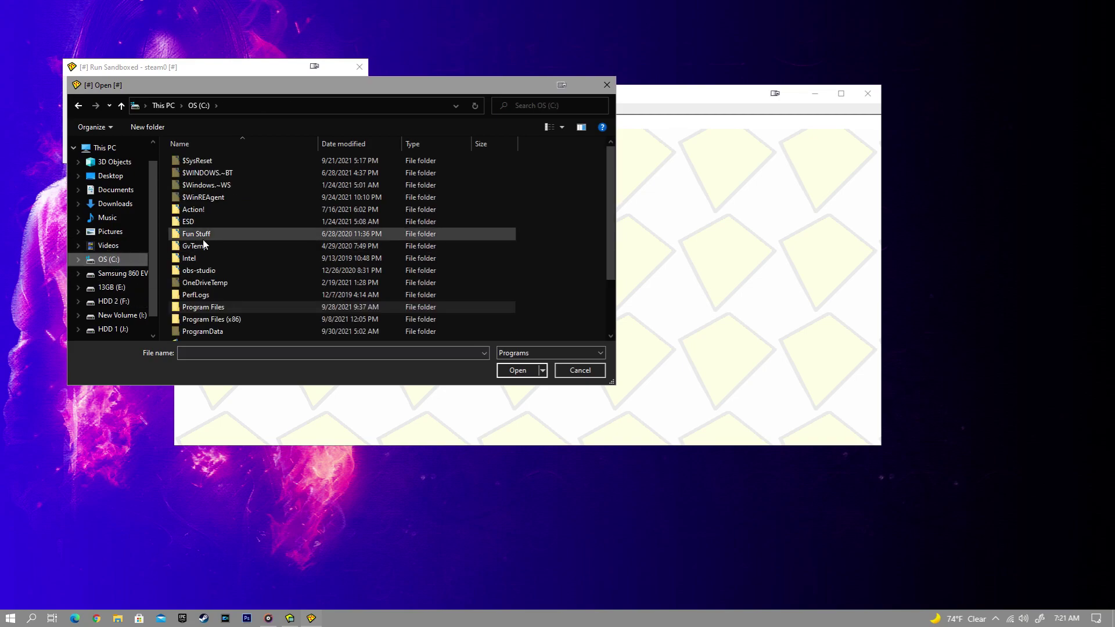
scroll(209, 241, down, 2)
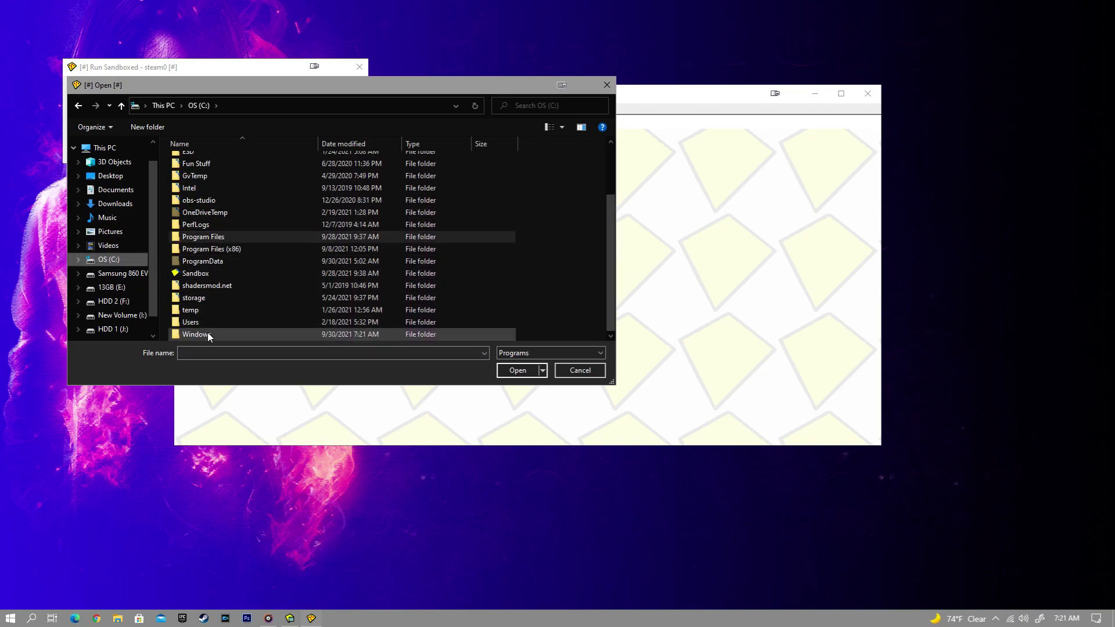
double_click(200, 298)
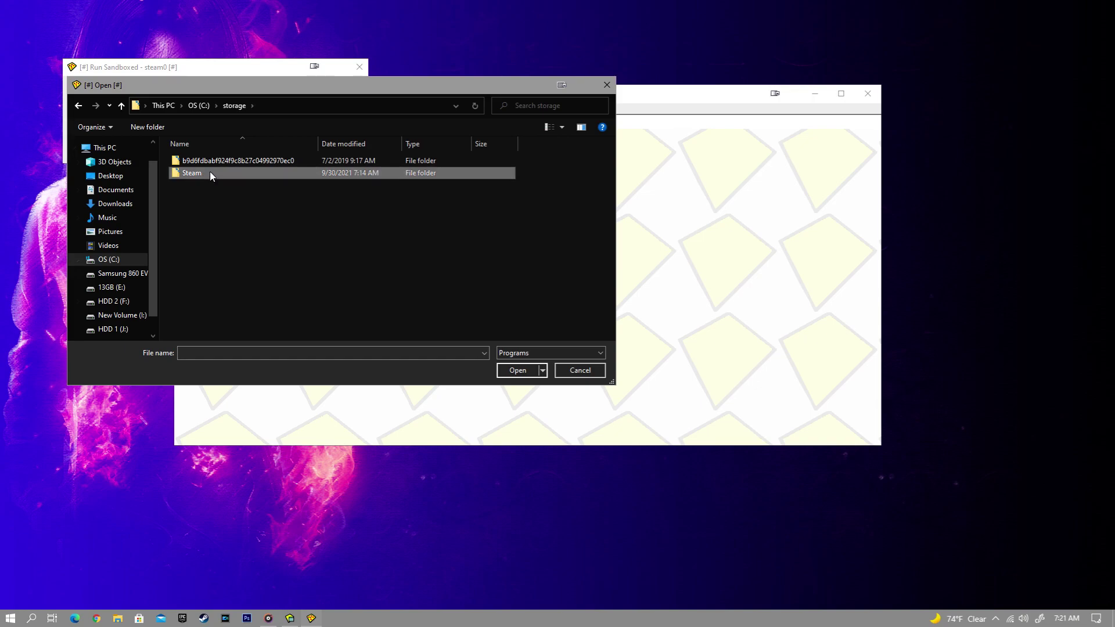
double_click(211, 173)
scroll(242, 255, down, 3)
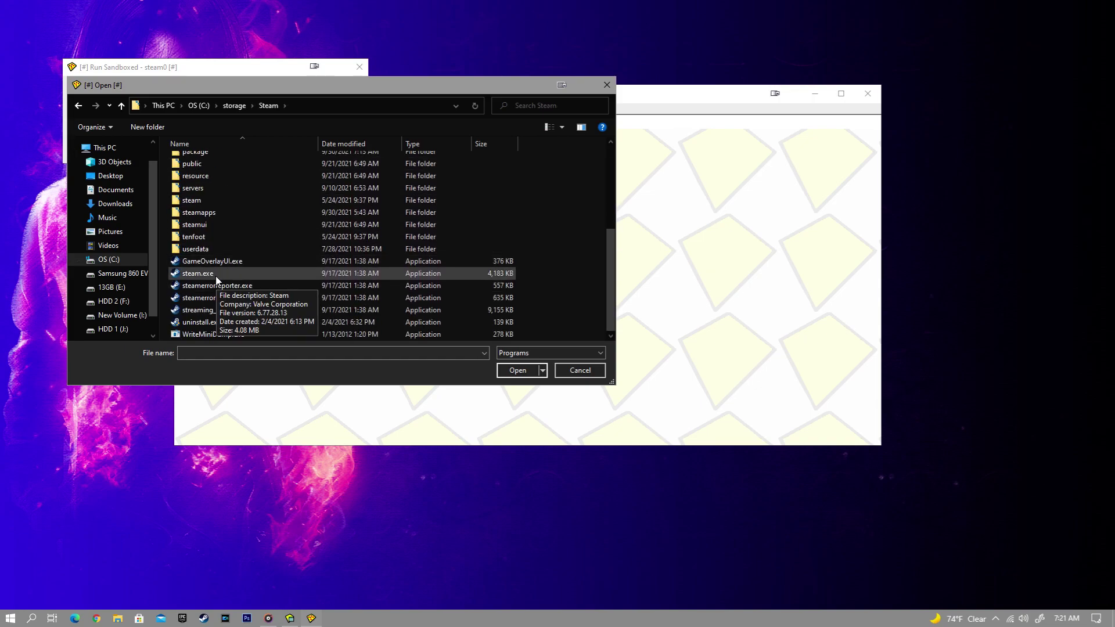
click(216, 275)
click(513, 372)
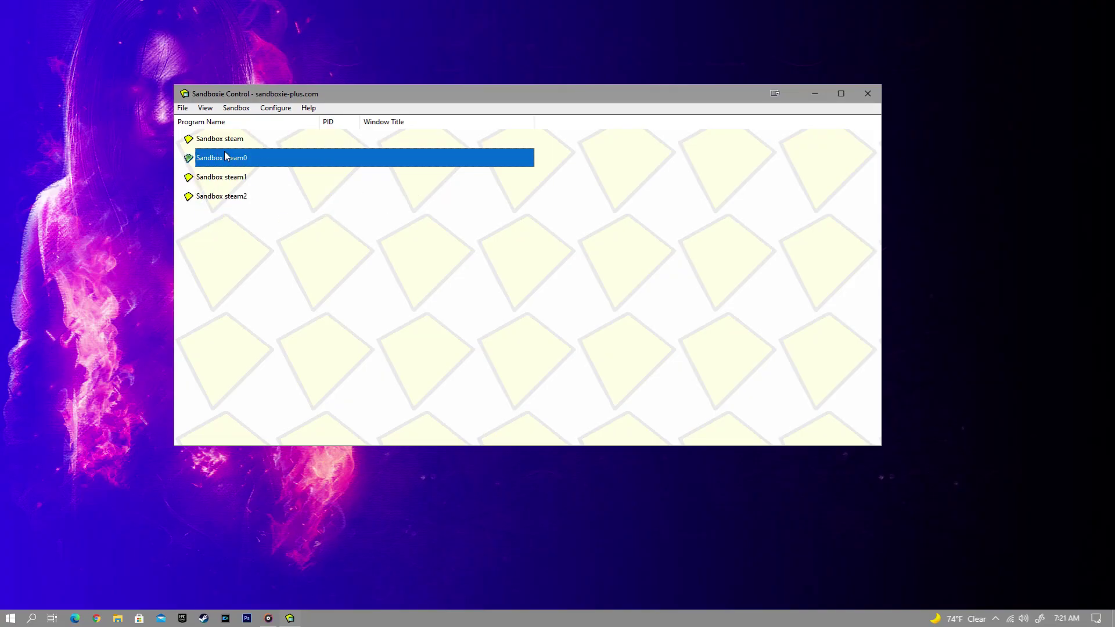
right_click(226, 156)
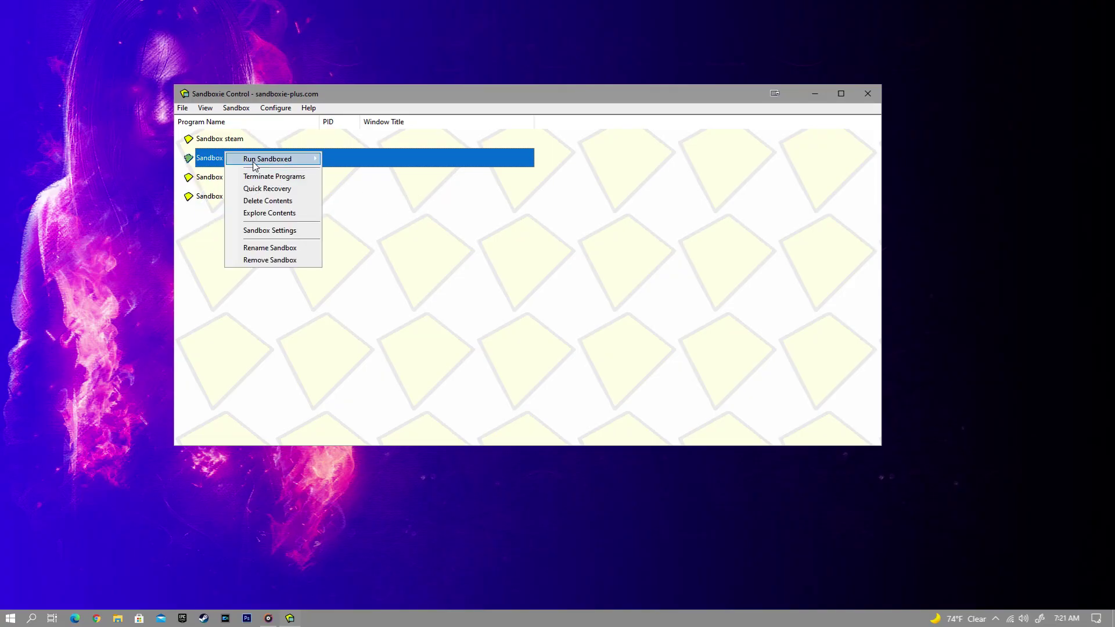
click(280, 263)
click(616, 299)
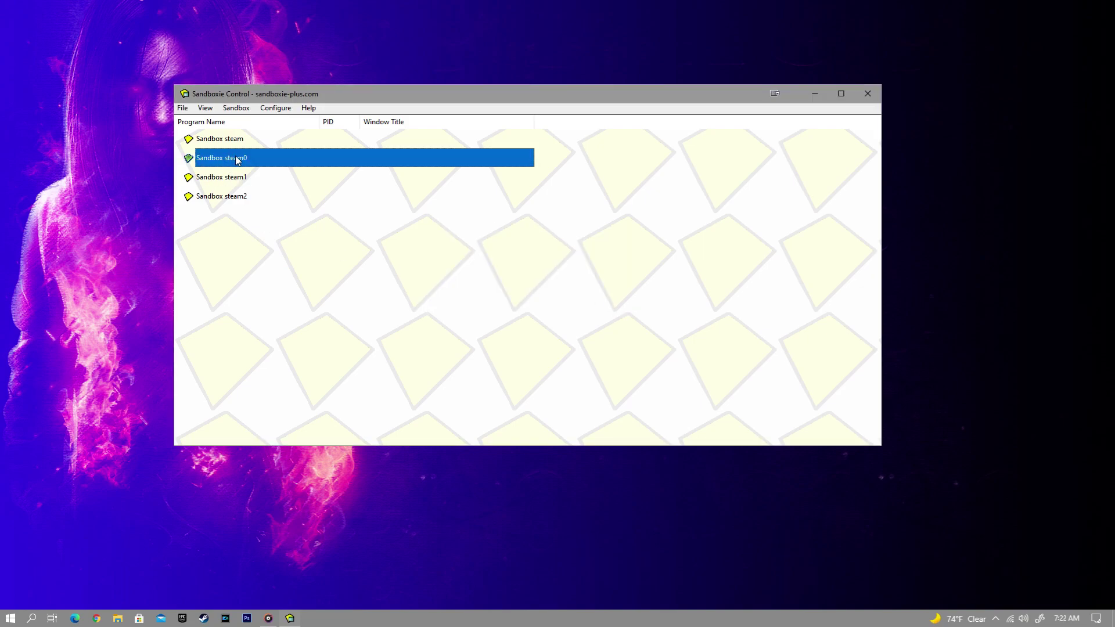
drag(299, 94, 296, 133)
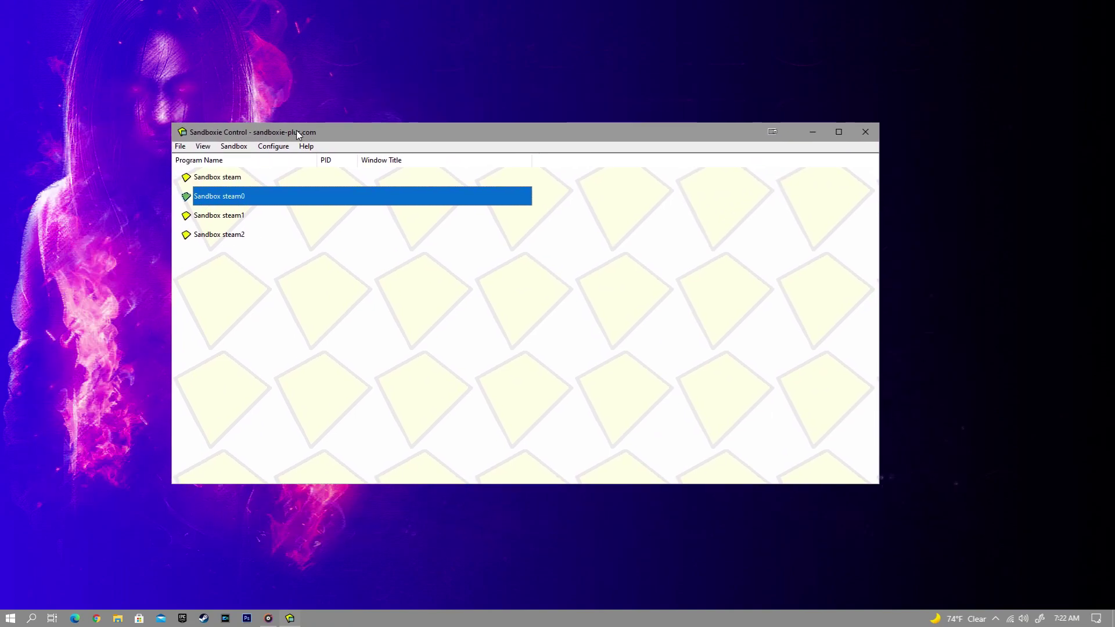
click(220, 217)
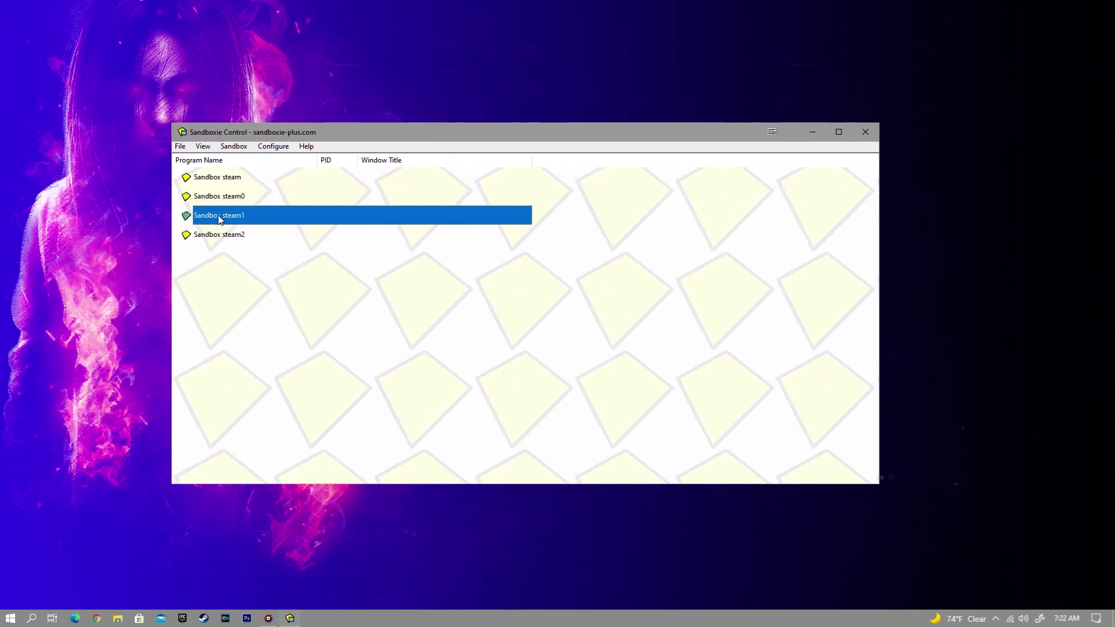
right_click(220, 218)
mouse_move(261, 223)
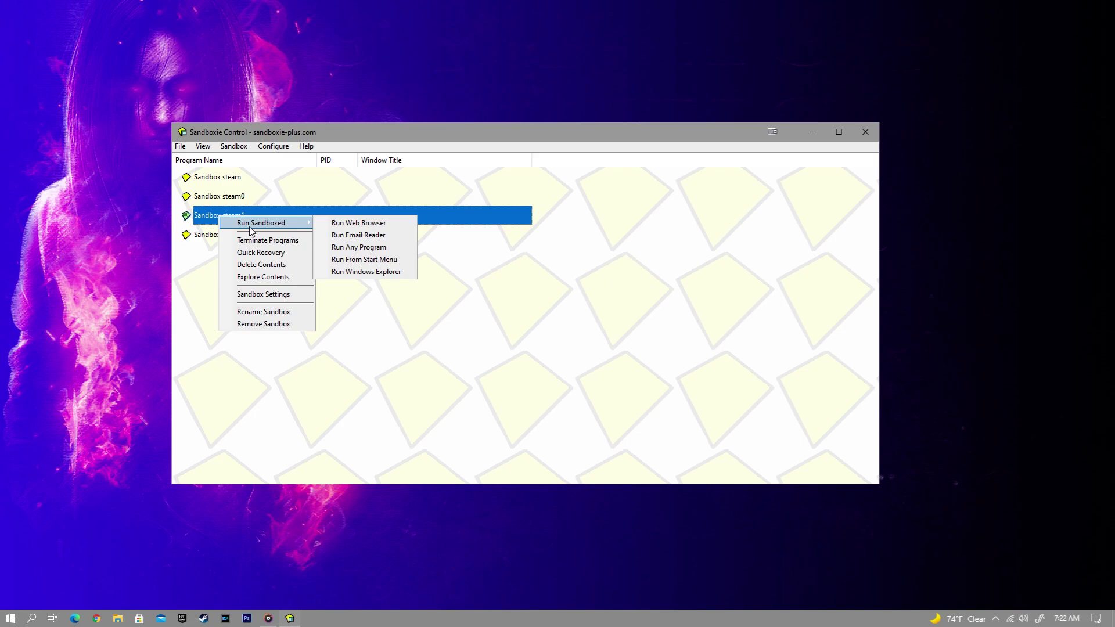
click(381, 336)
mouse_move(218, 132)
mouse_down()
mouse_move(187, 125)
mouse_move(271, 82)
mouse_up()
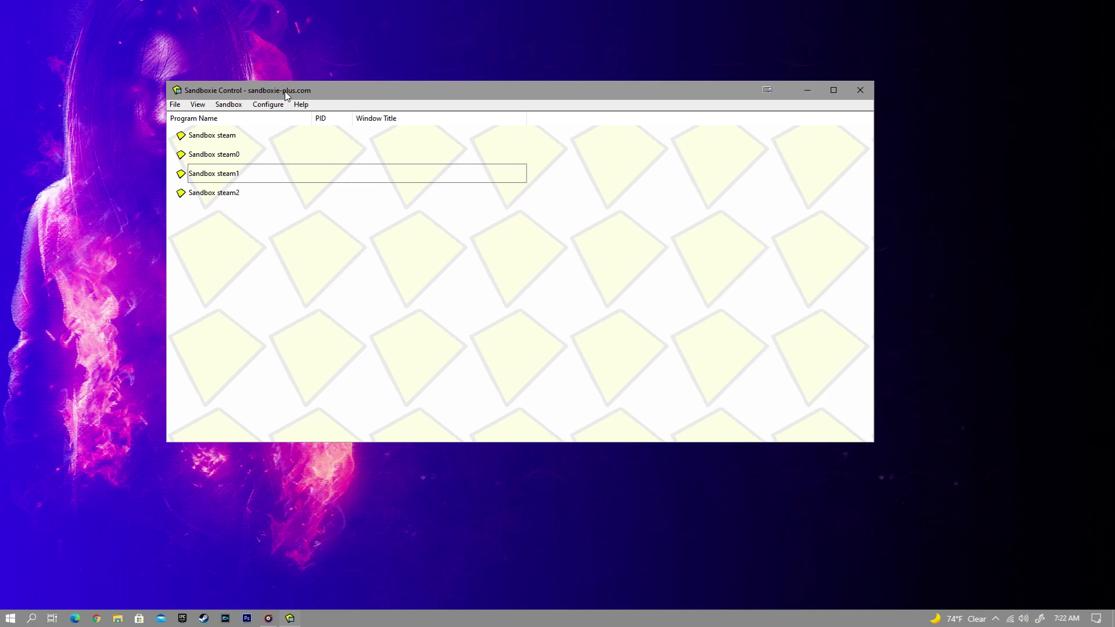
Move the Sandboxie window and bring up Run Any Program for the steam1 sandbox.
mouse_move(285, 94)
mouse_down()
mouse_move(408, 111)
mouse_move(313, 93)
mouse_move(208, 124)
mouse_up()
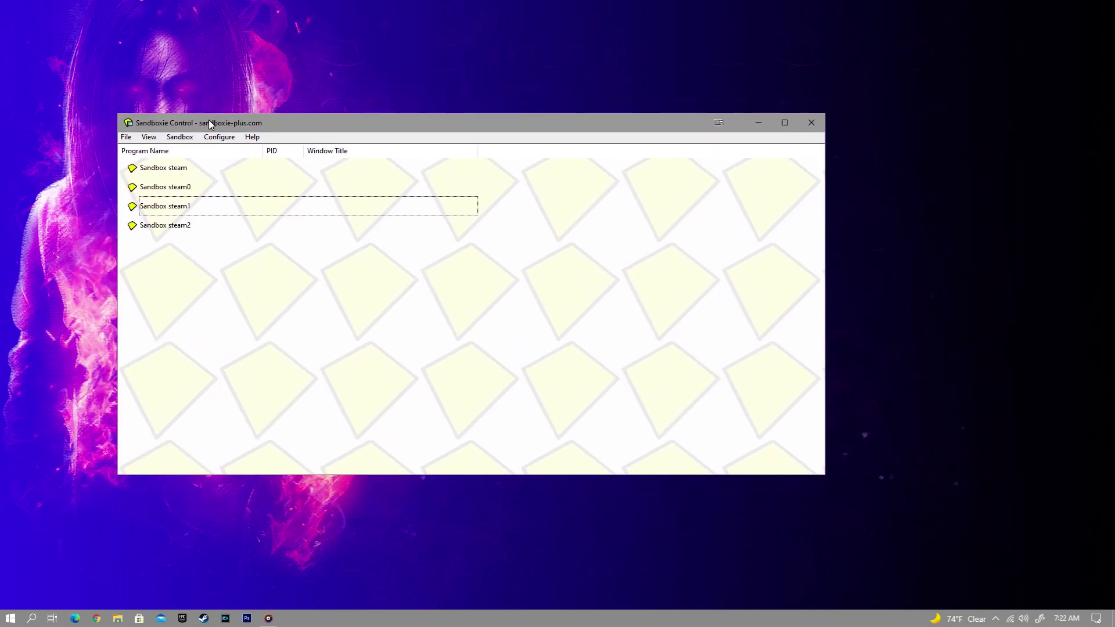
click(176, 211)
click(191, 230)
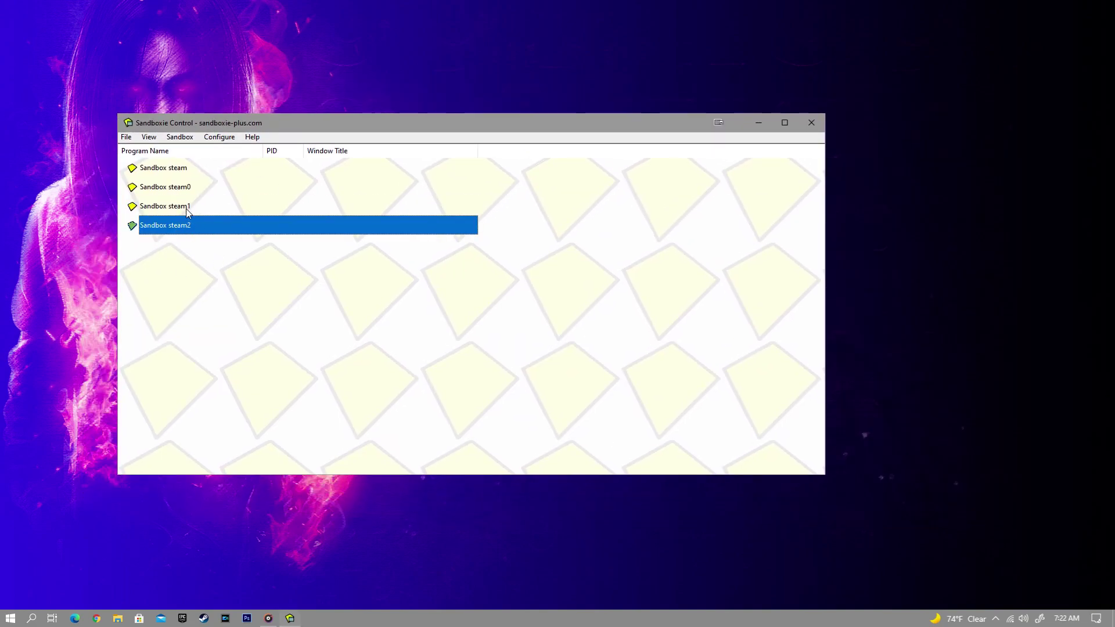
click(187, 211)
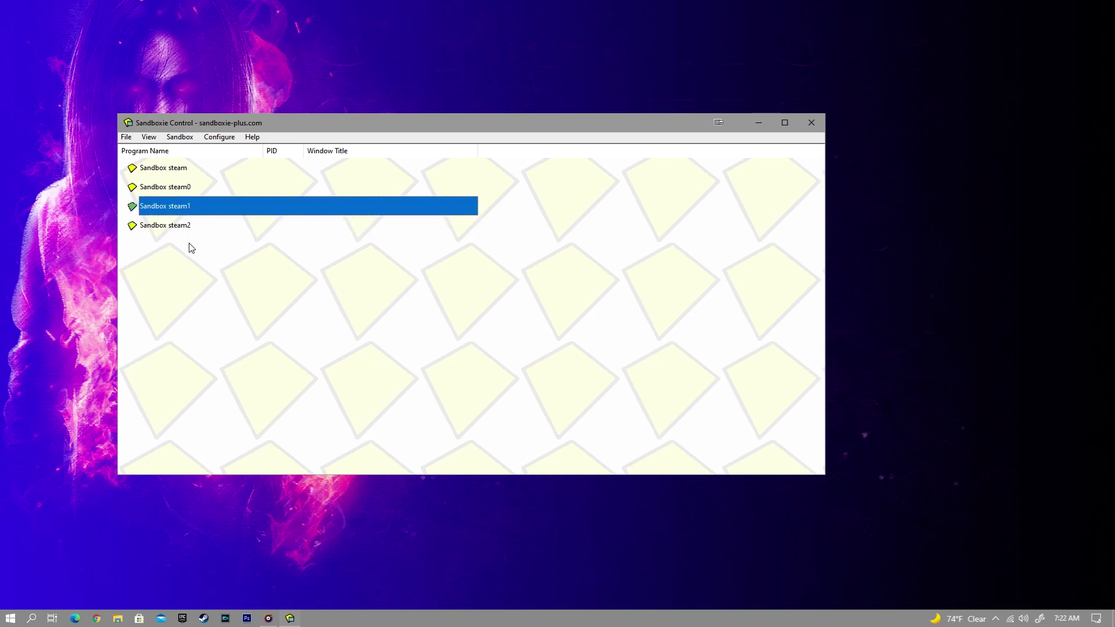
right_click(184, 211)
mouse_move(228, 216)
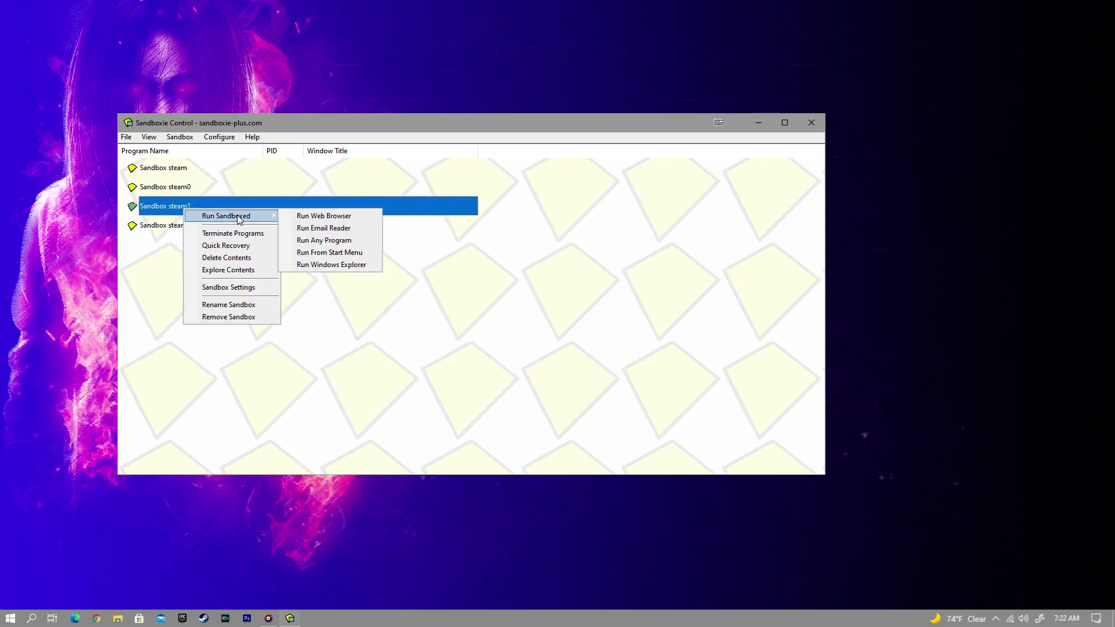
click(326, 240)
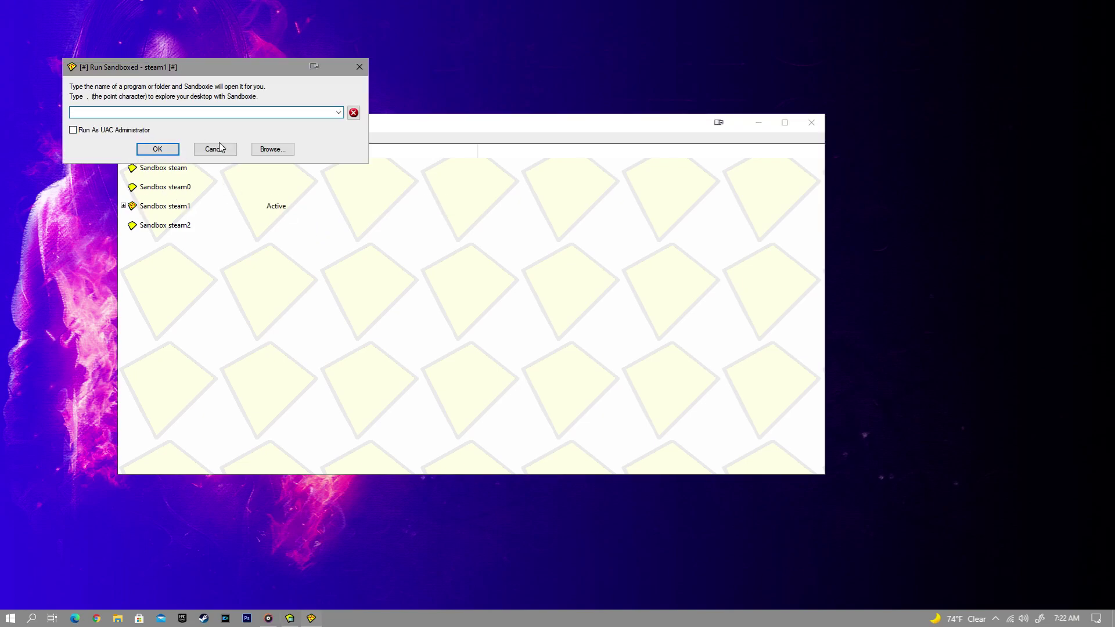
Run steam.exe from the program history as UAC administrator inside steam1.
click(102, 130)
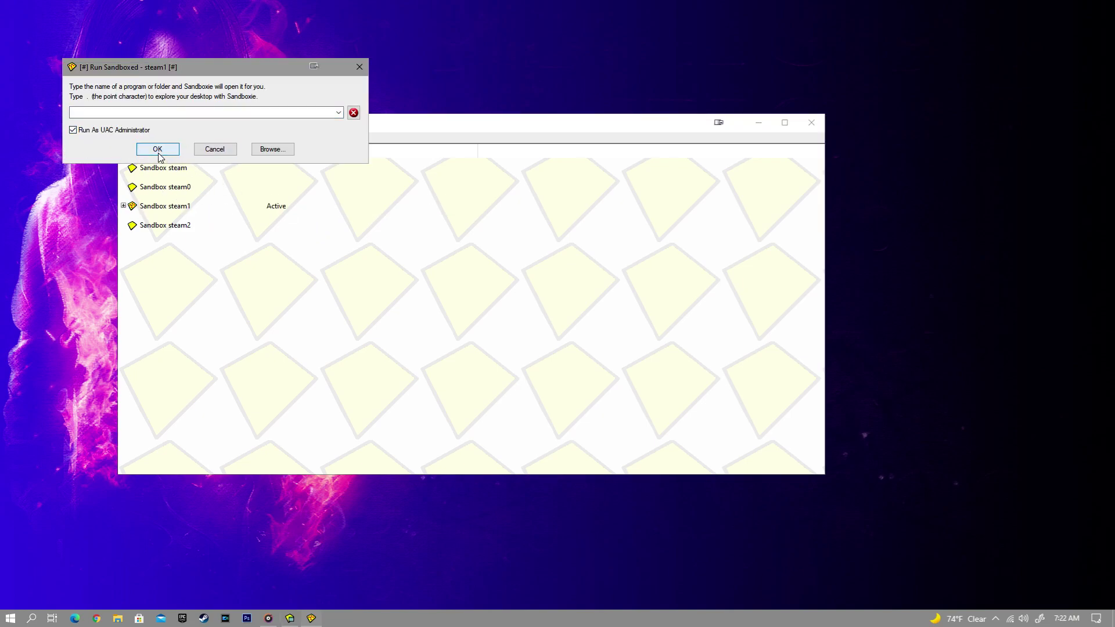
click(339, 112)
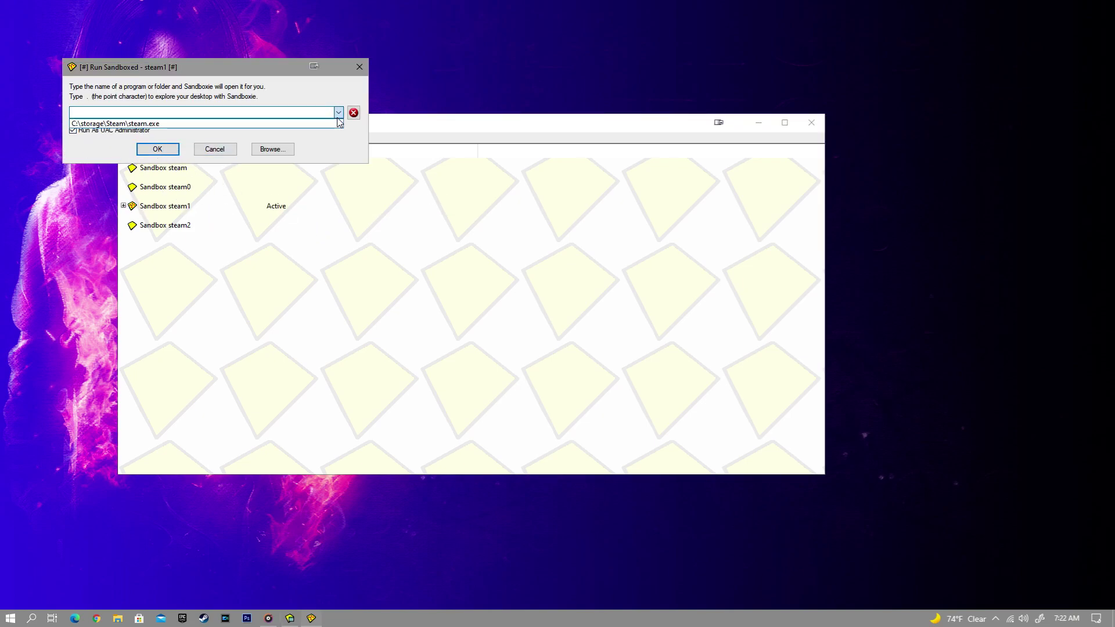
click(142, 124)
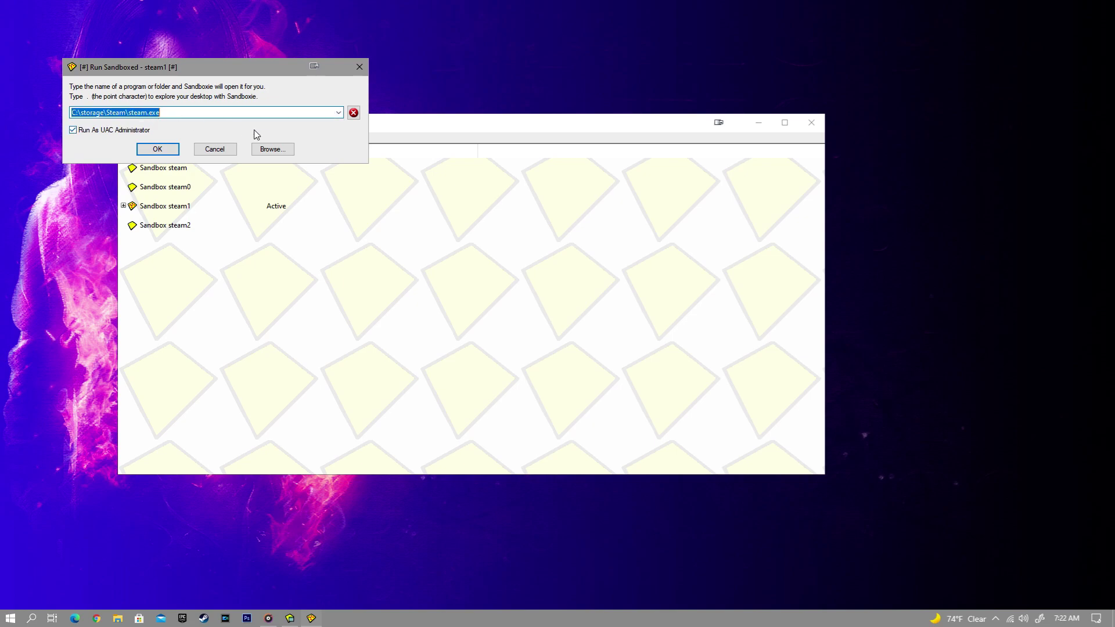
click(339, 112)
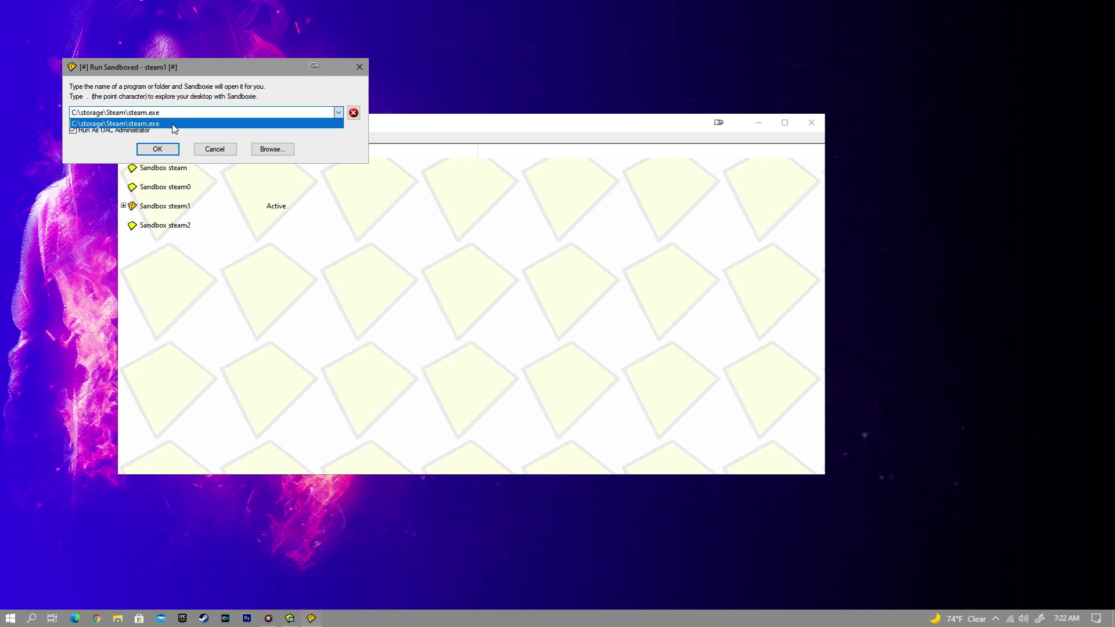
click(145, 123)
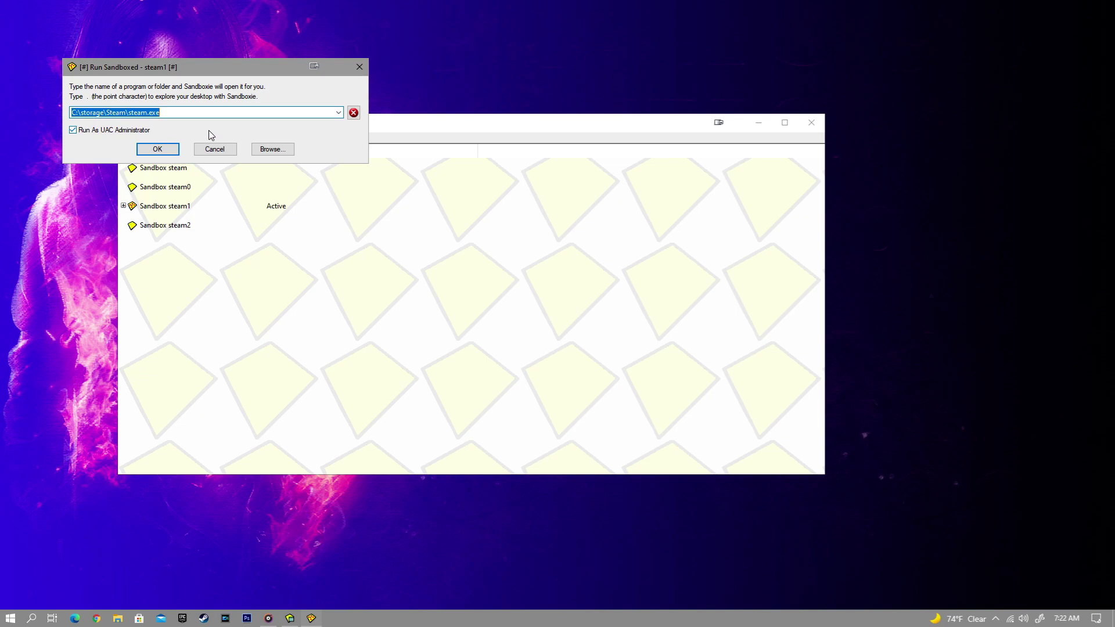
click(338, 112)
click(155, 123)
click(158, 149)
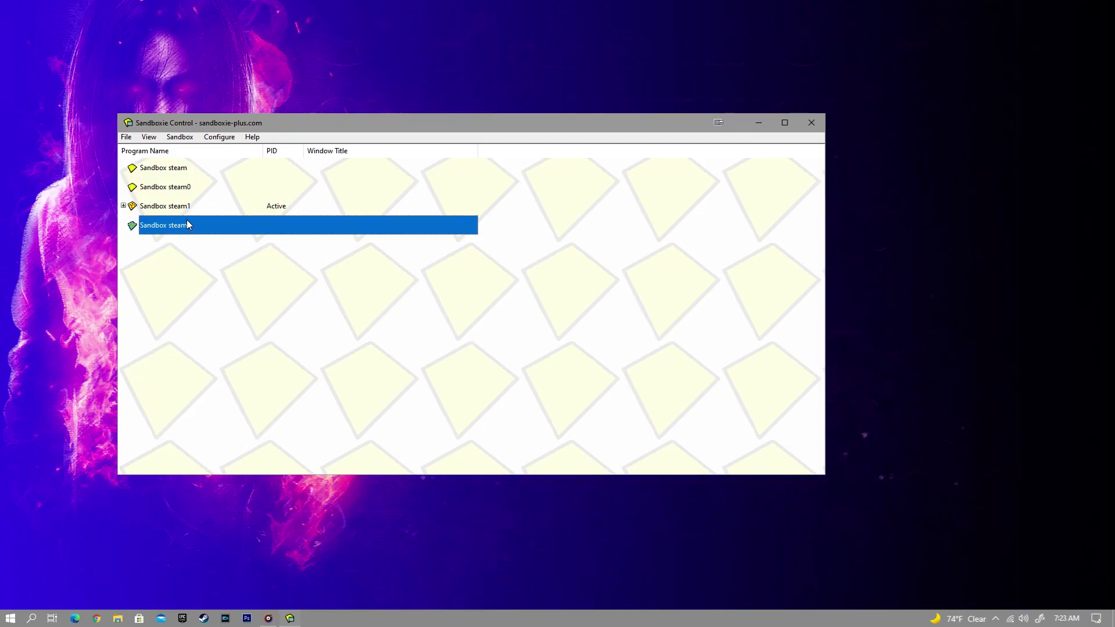
Launch steam.exe from history as administrator inside the steam2 sandbox.
right_click(177, 227)
mouse_move(219, 233)
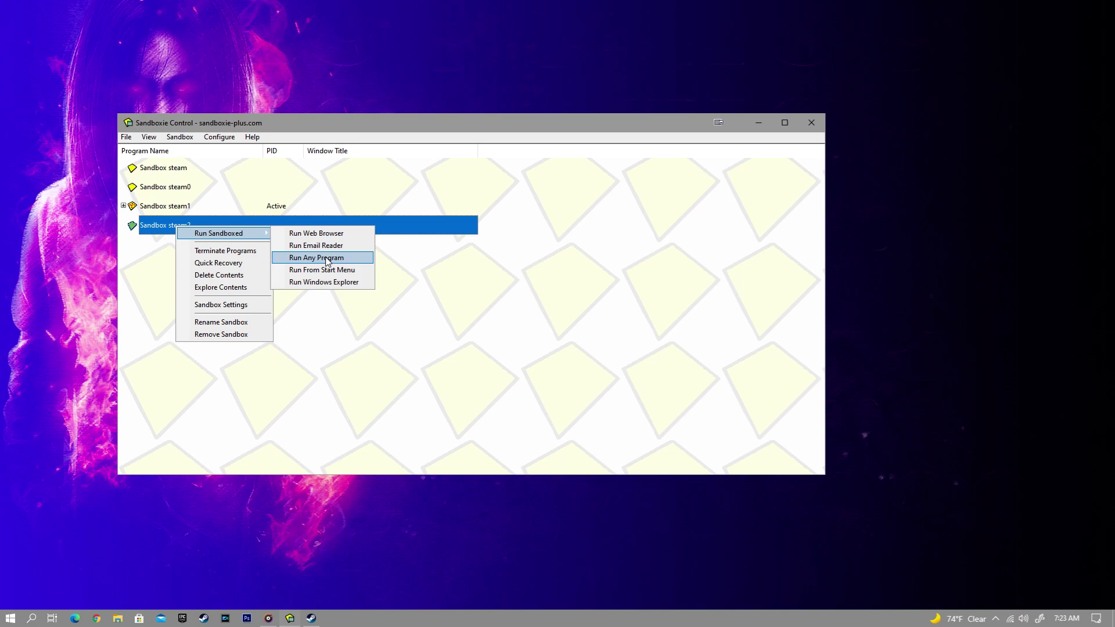
click(311, 259)
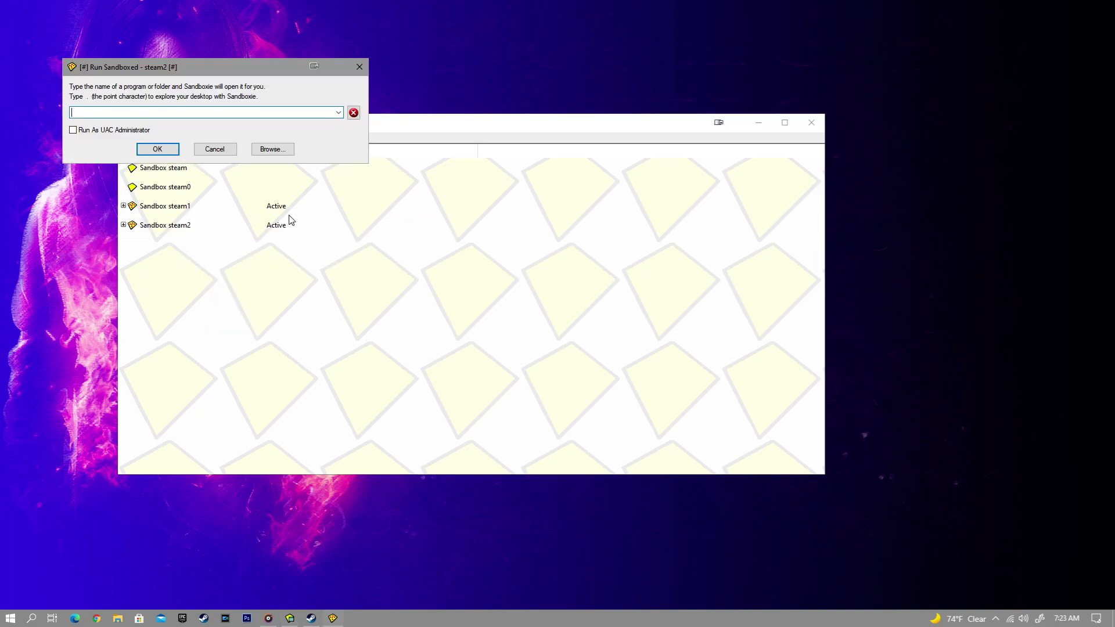
click(339, 112)
click(139, 124)
click(104, 130)
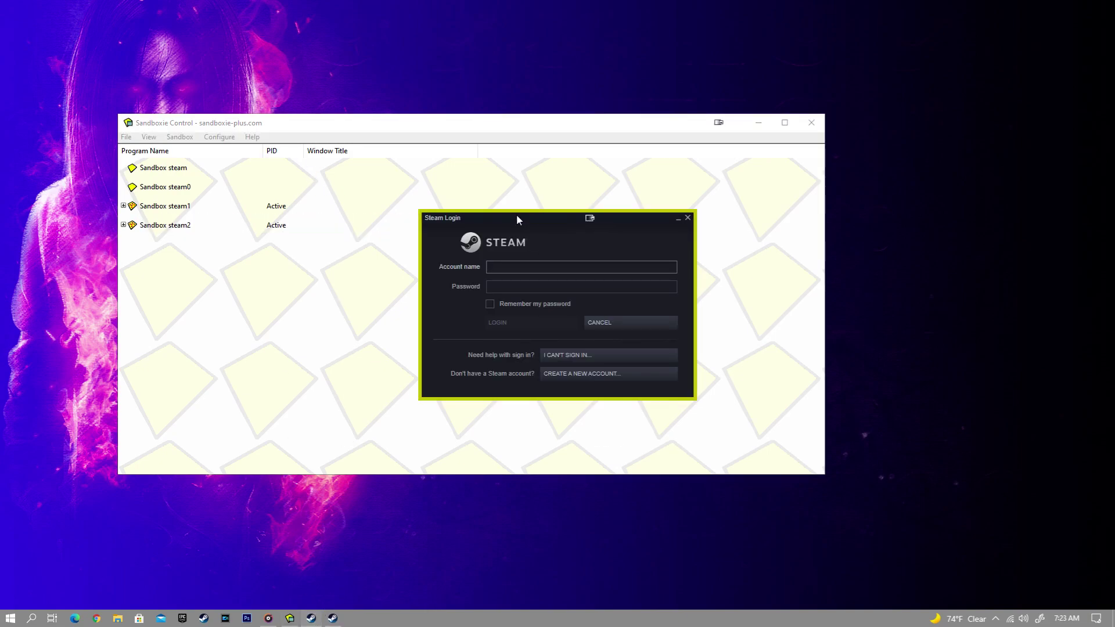
Drag the two Steam login windows apart and close the Sandboxie Control window.
drag(505, 214, 629, 309)
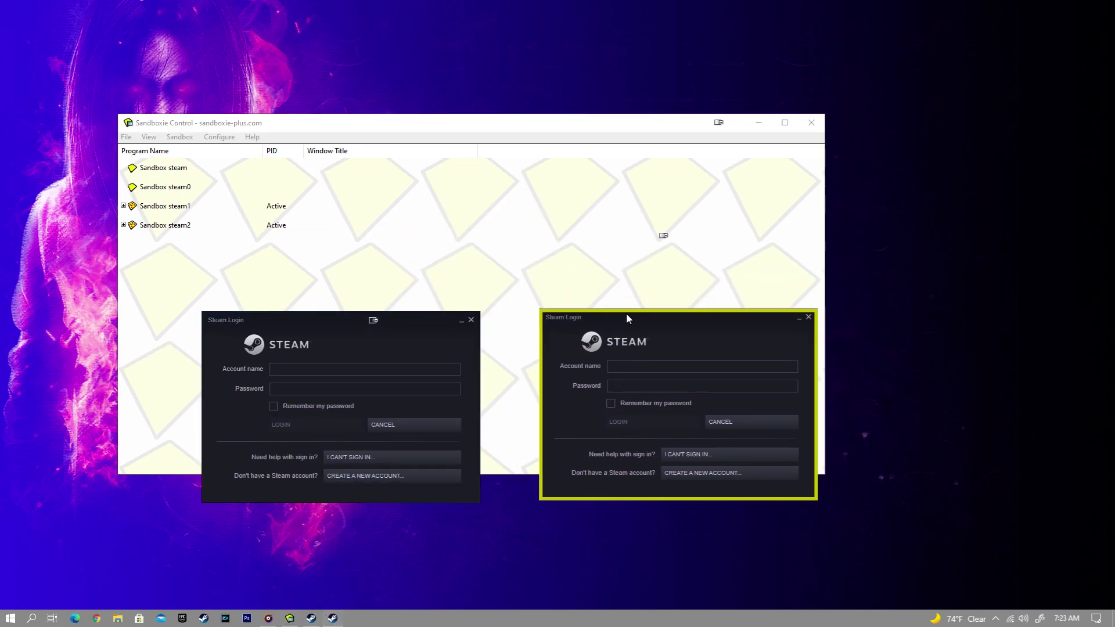
click(393, 125)
click(811, 122)
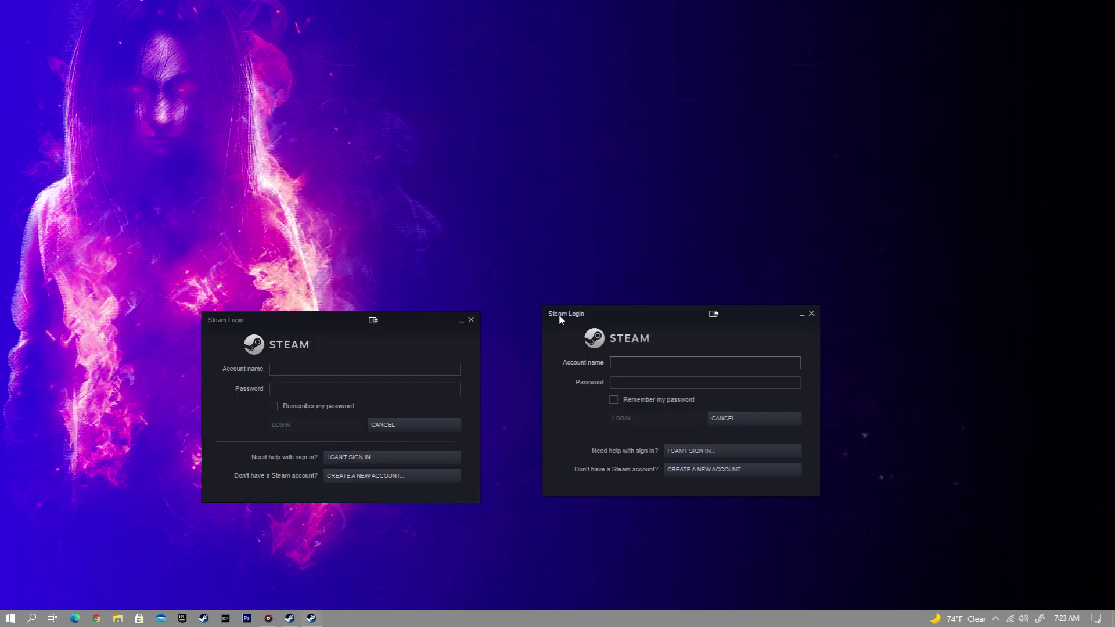
drag(575, 314, 1114, 308)
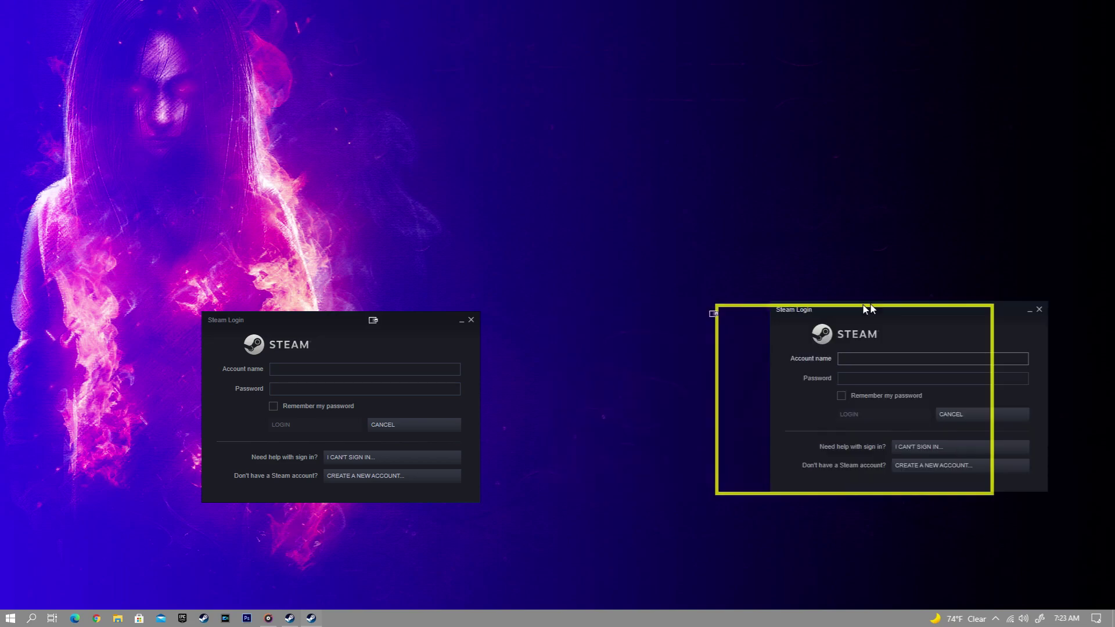
drag(236, 317, 811, 333)
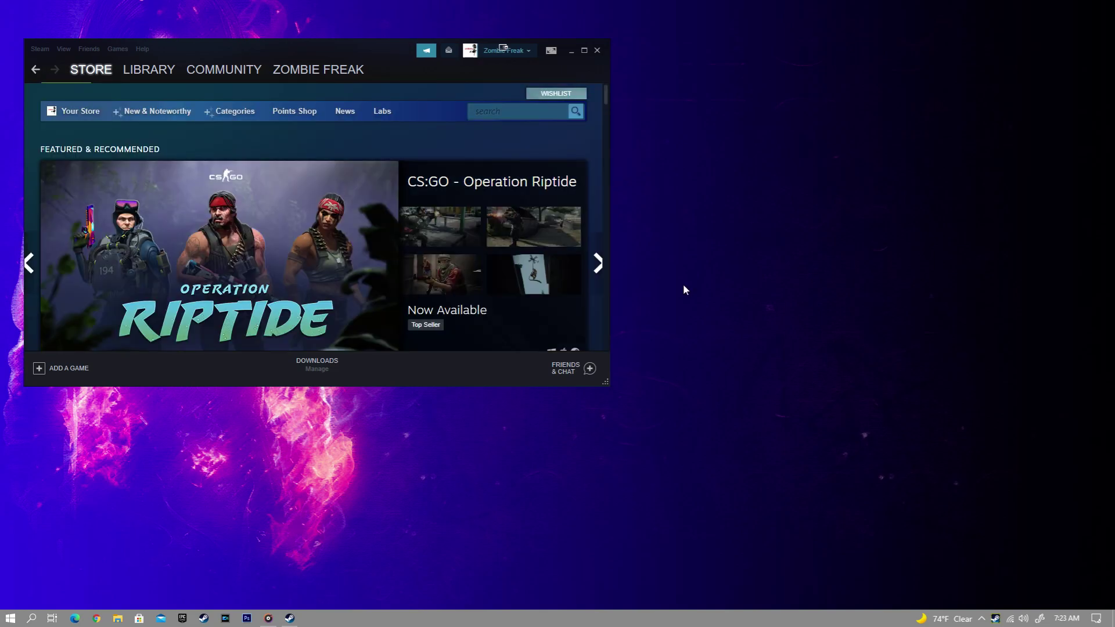
Drag the newly signed-in Steam window into place beside the first client.
mouse_move(309, 44)
mouse_down()
mouse_move(319, 42)
mouse_move(298, 31)
mouse_up()
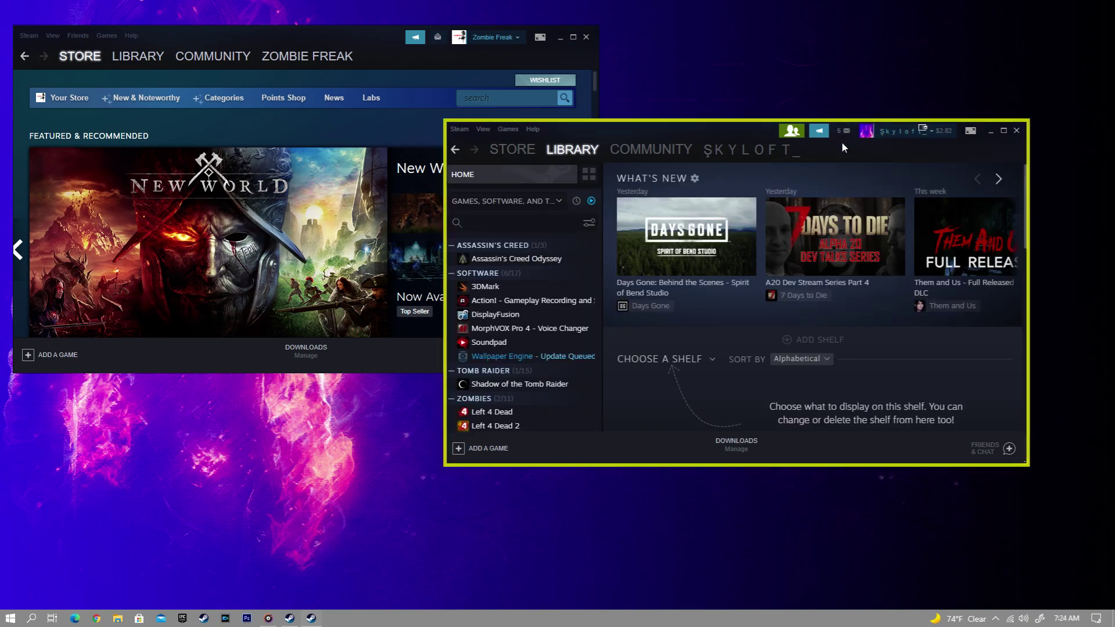
Rearrange the two Steam client windows so both accounts are reachable.
drag(698, 130, 651, 104)
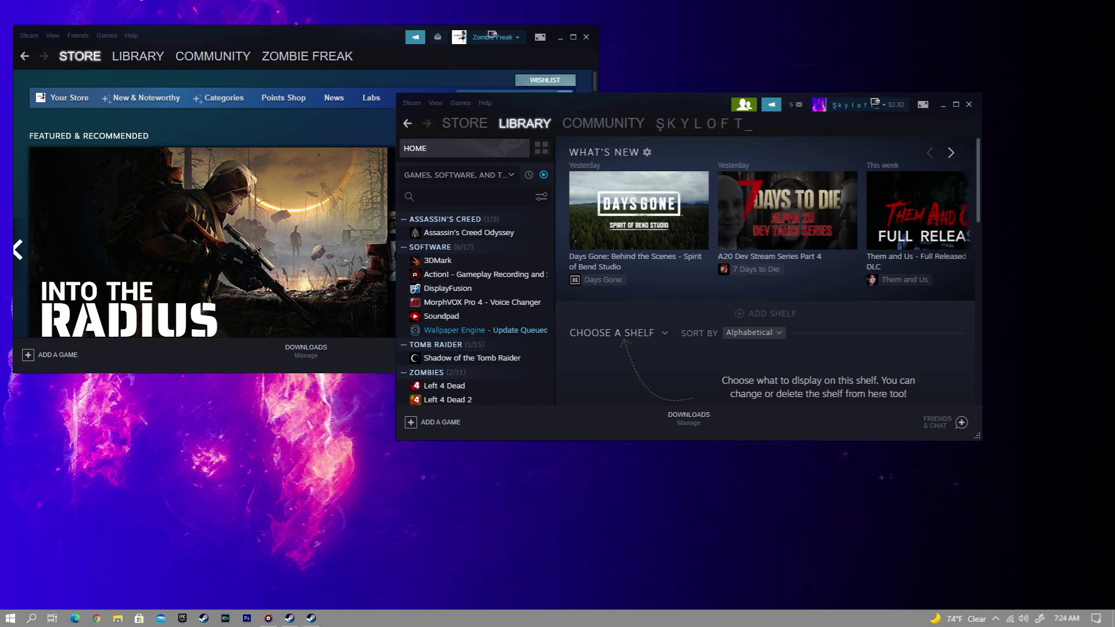
key(alt+Tab)
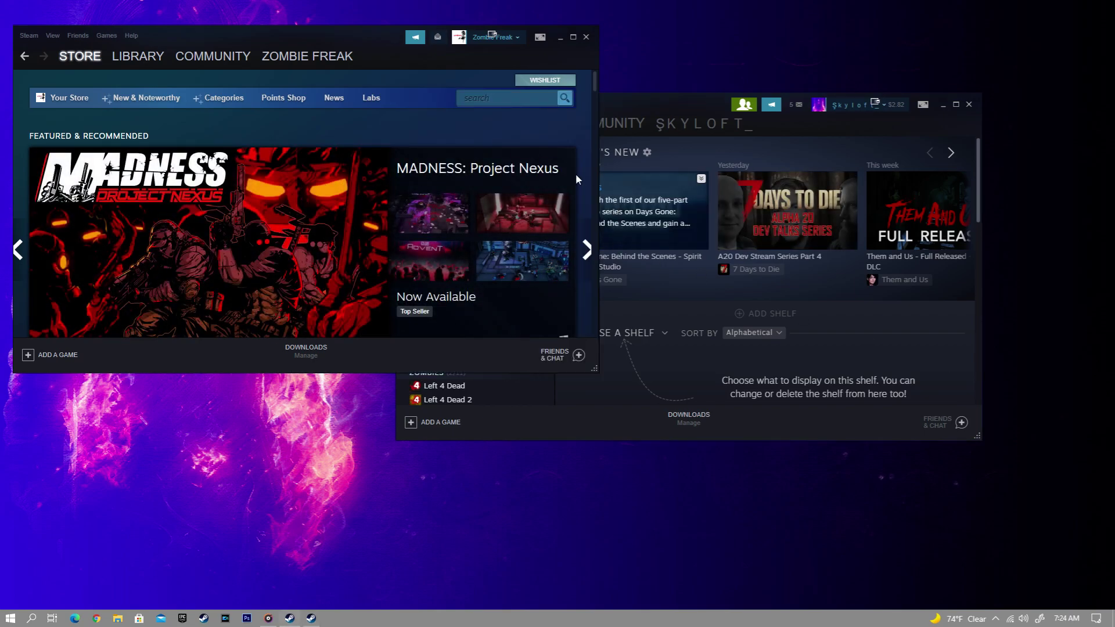
drag(661, 103, 688, 129)
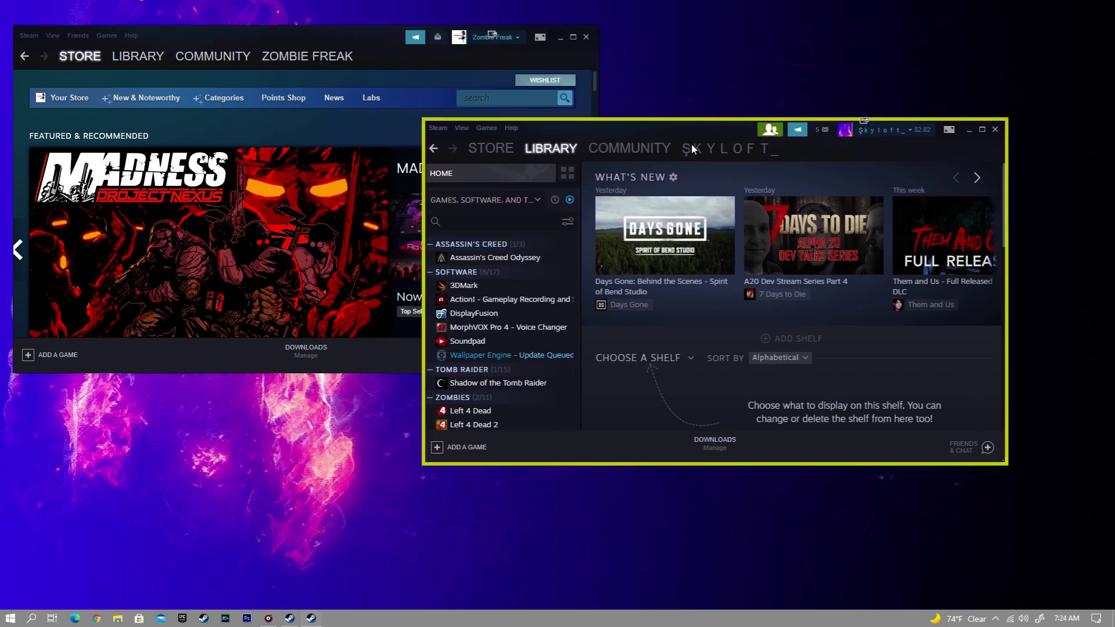
Open Left 4 Dead in the library and launch it from the first account.
click(492, 413)
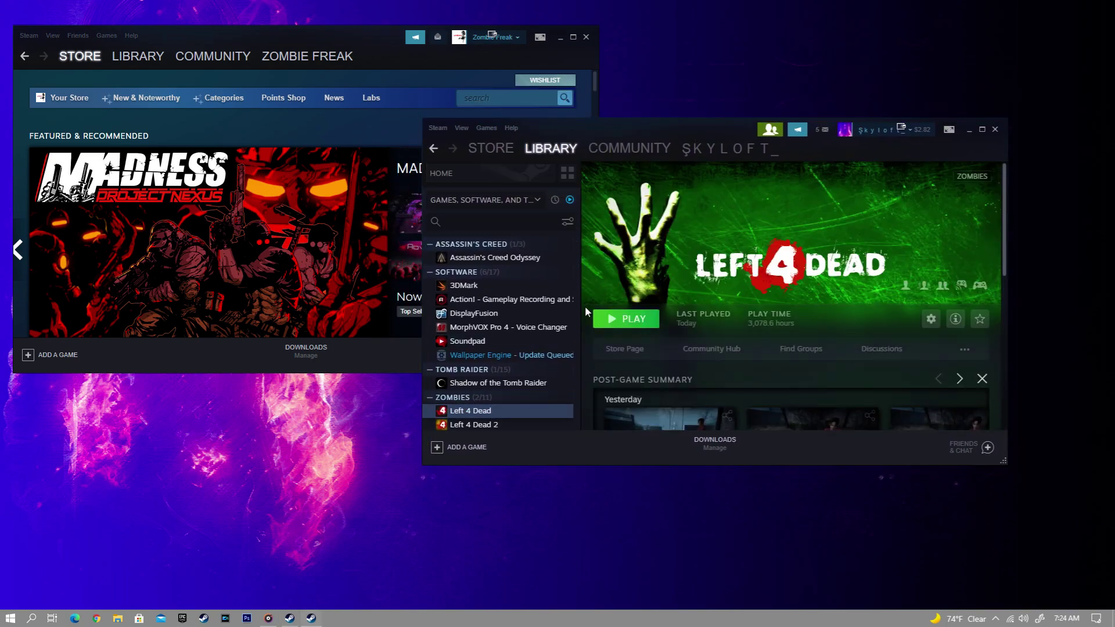
click(145, 57)
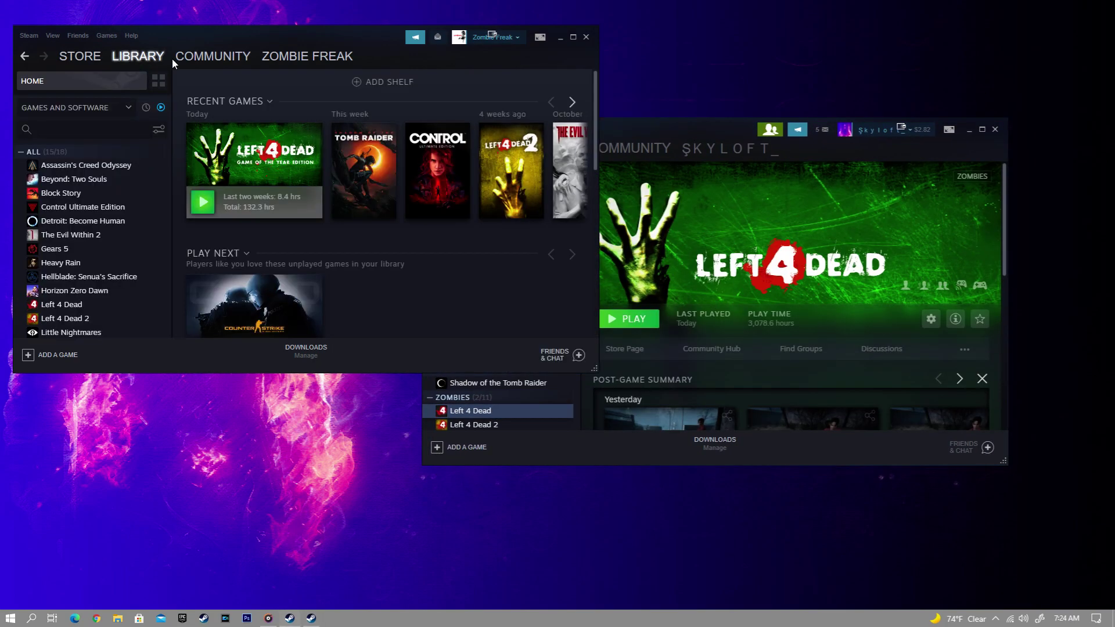
click(204, 201)
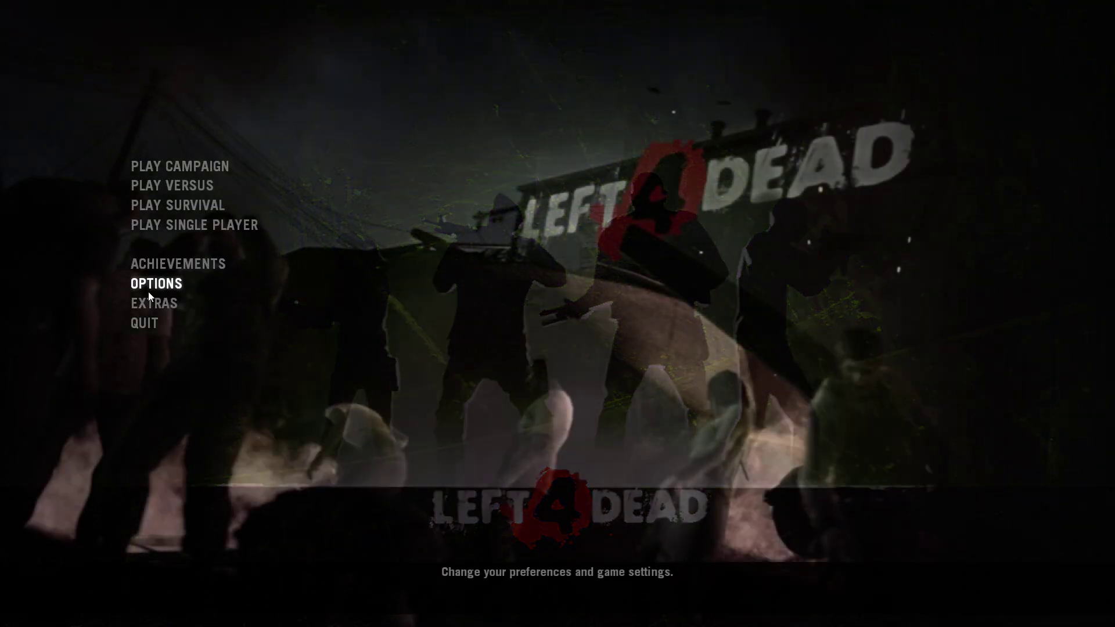
Switch the game's video display mode to run in a window and apply it.
click(152, 285)
click(389, 287)
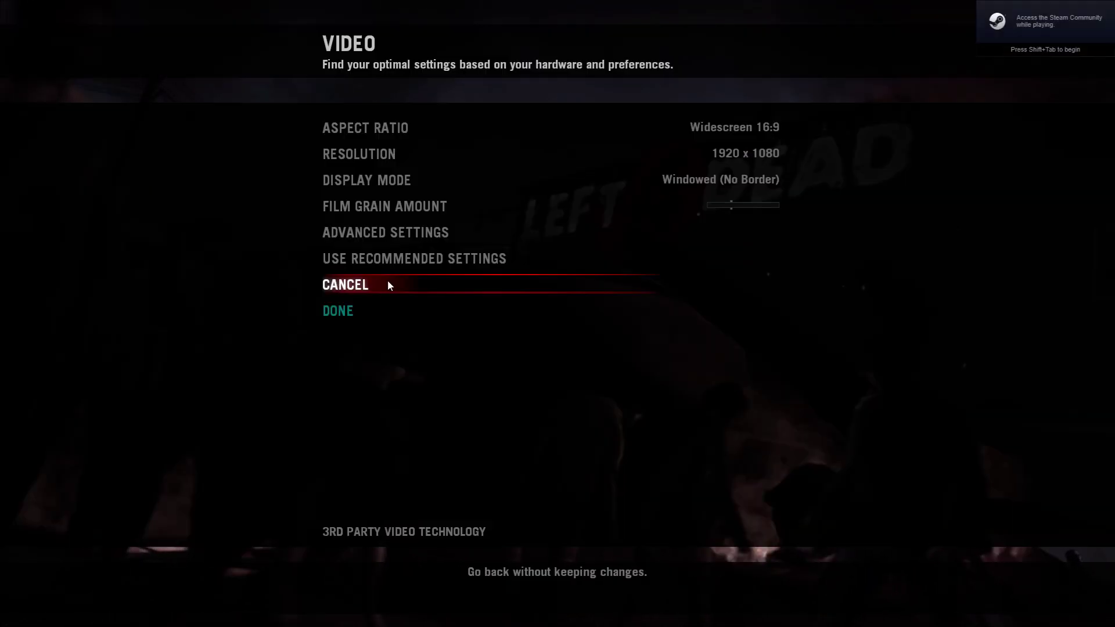
click(716, 183)
click(837, 201)
click(401, 308)
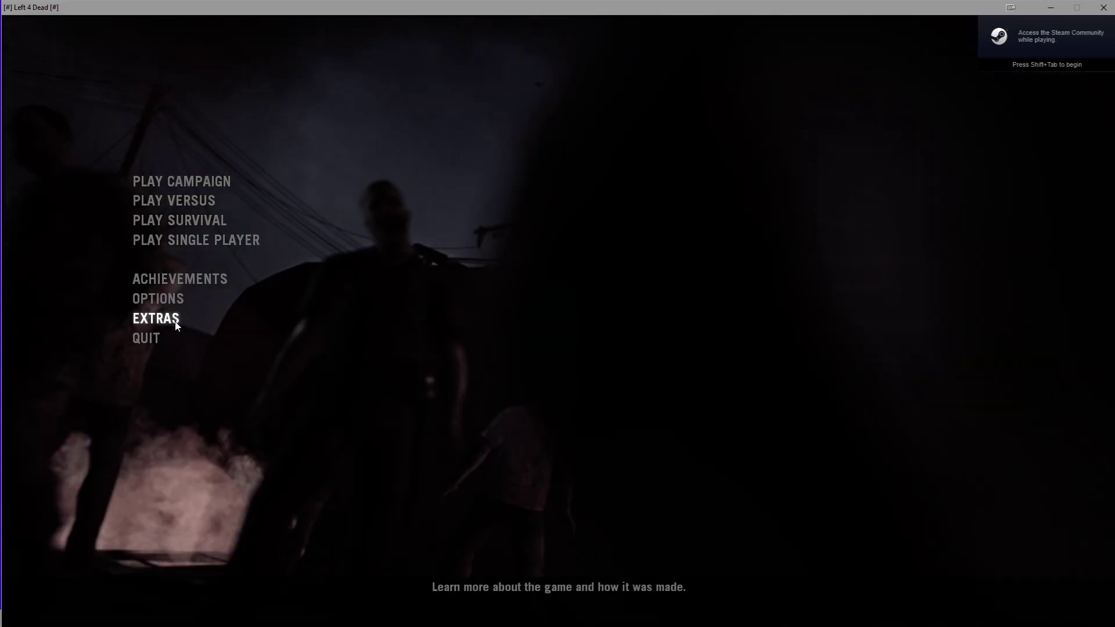
Review the Audio settings and return to the main menu.
click(168, 299)
click(393, 339)
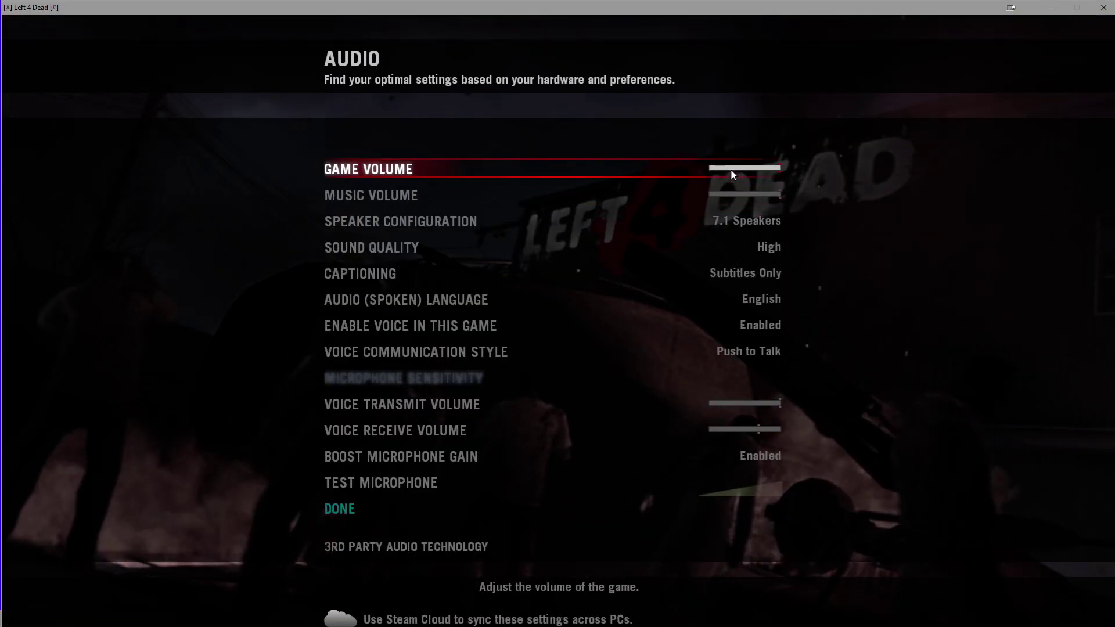
click(399, 510)
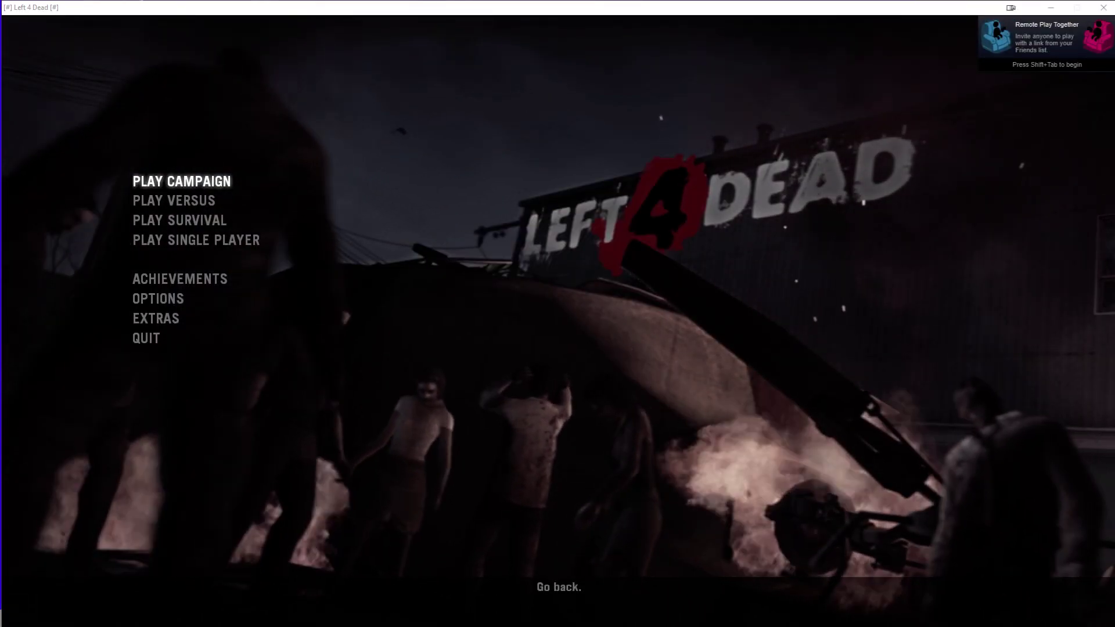
Flip to the Steam library and back, check Audio options, then open Video settings.
key(alt+Tab)
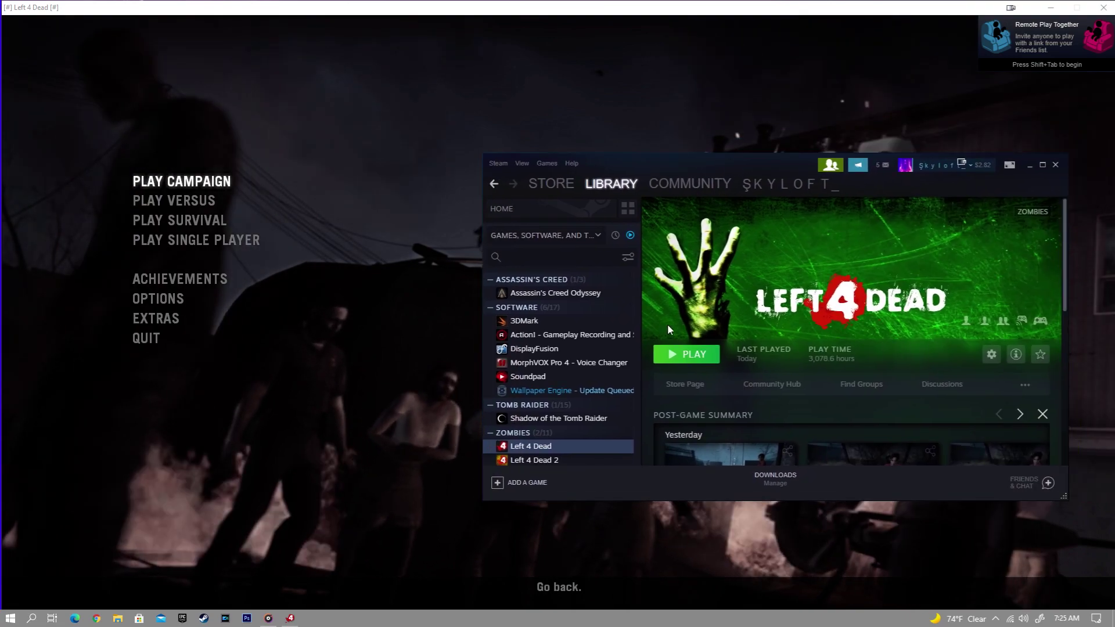
key(alt+Tab)
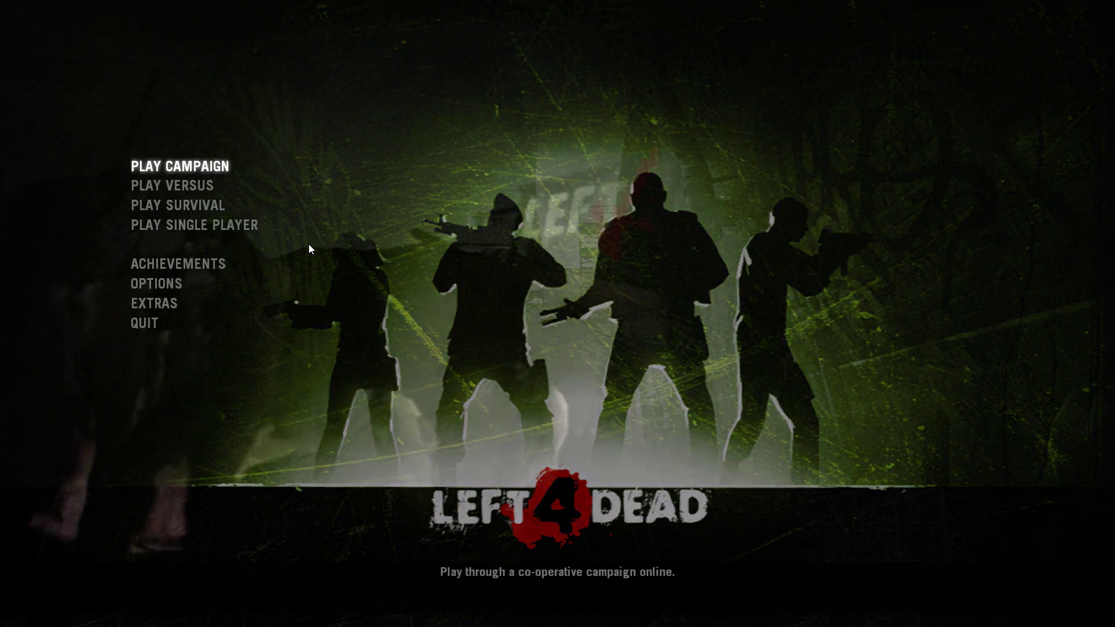
click(157, 283)
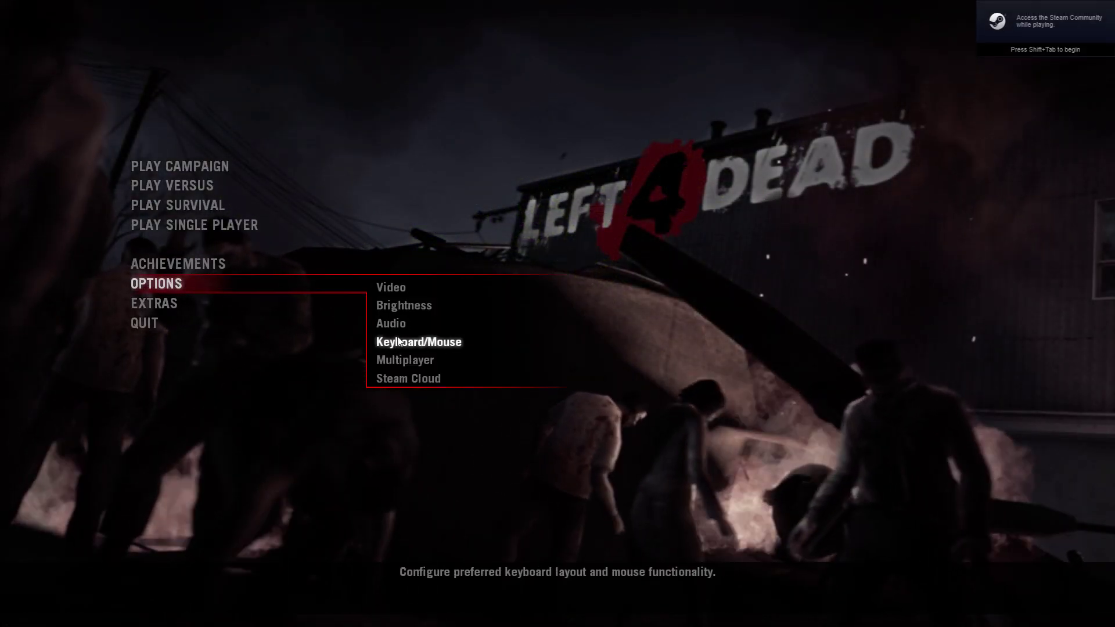
click(512, 322)
click(389, 491)
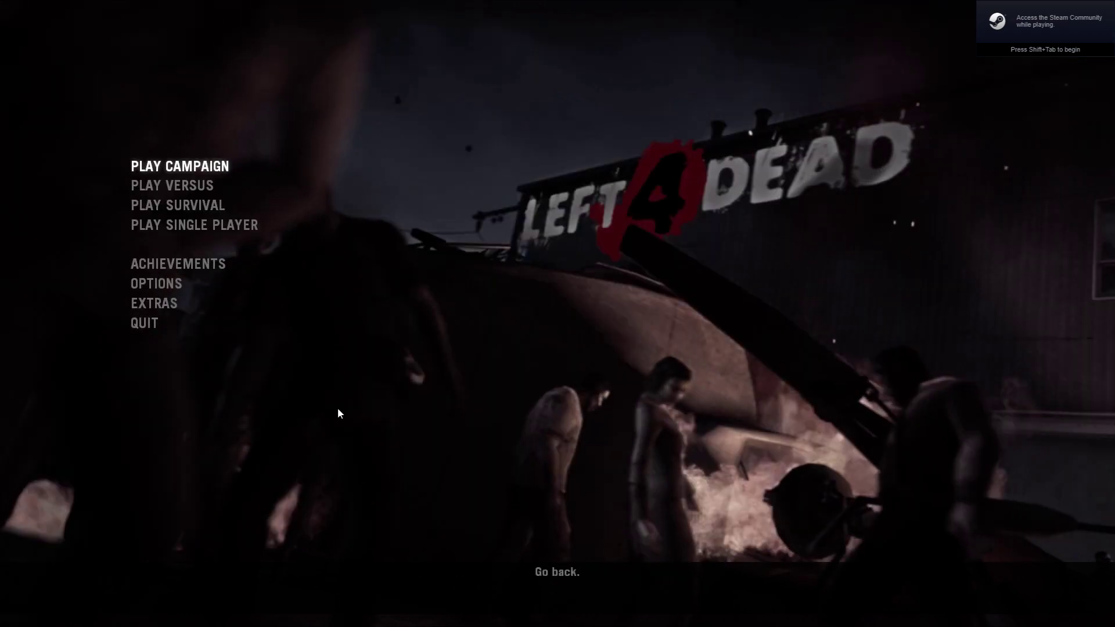
click(157, 284)
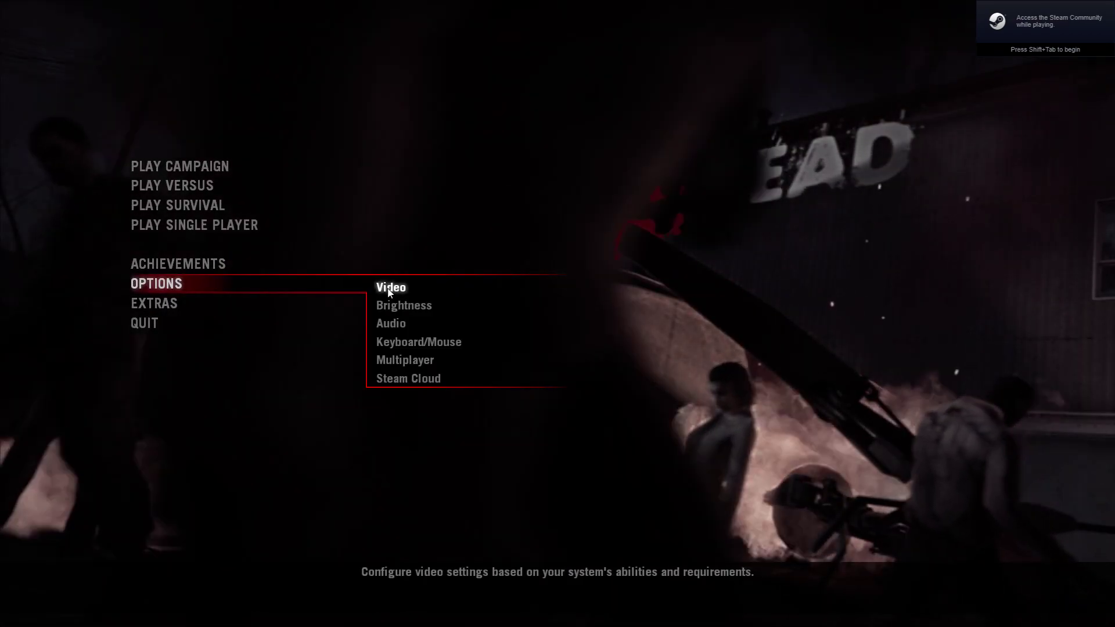
click(391, 281)
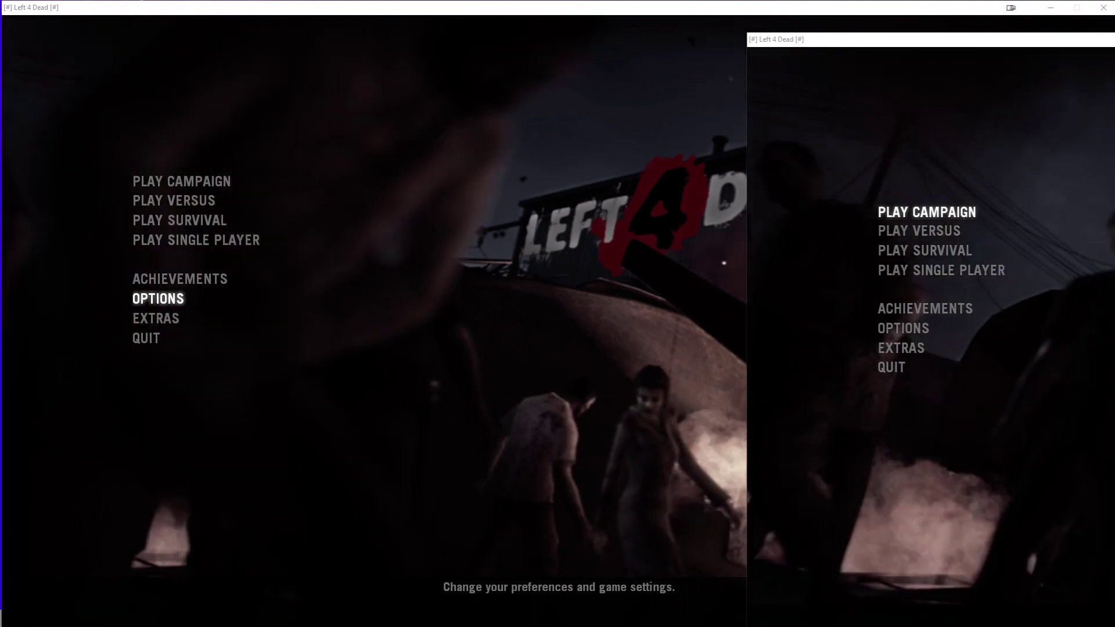
Keep the second game's Advanced Video display mode on Run in a window.
click(903, 329)
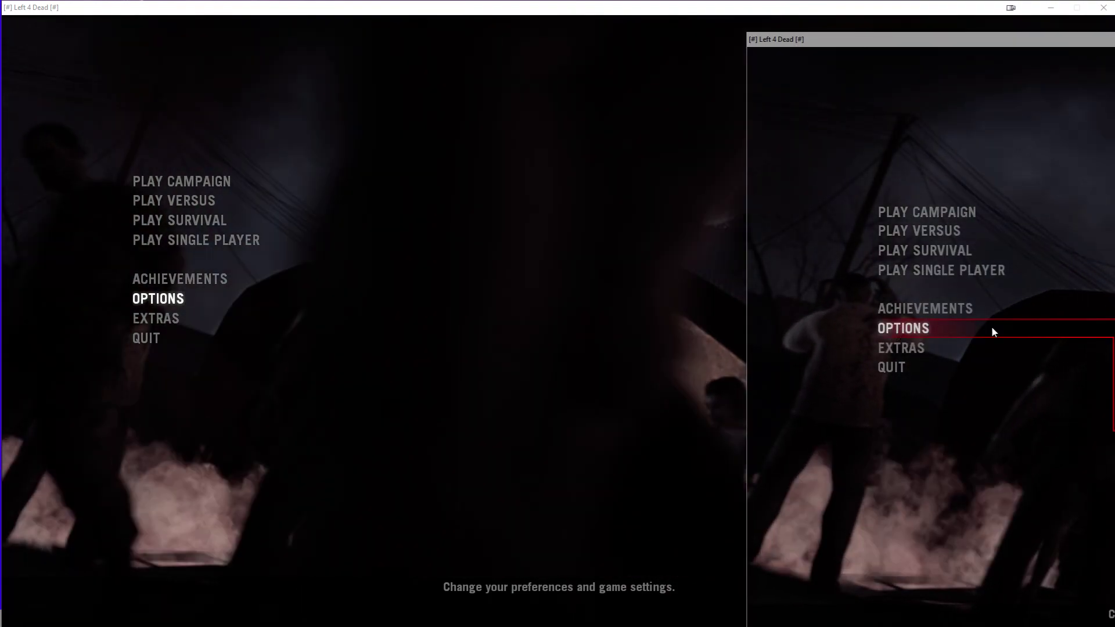
drag(894, 47, 615, 59)
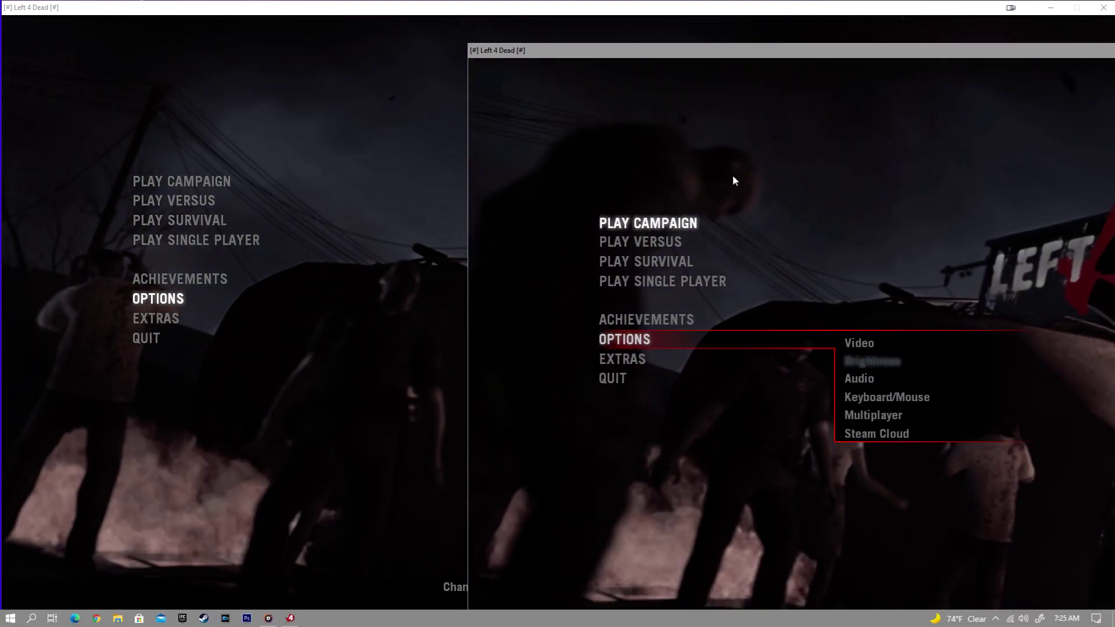
click(876, 341)
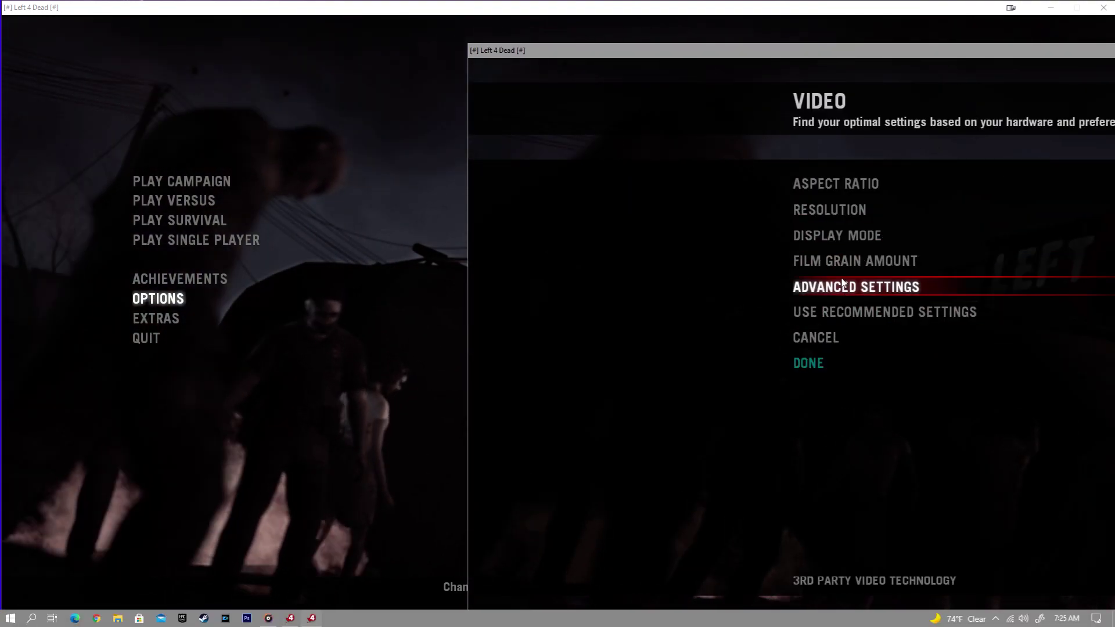
click(870, 289)
drag(820, 55, 461, 47)
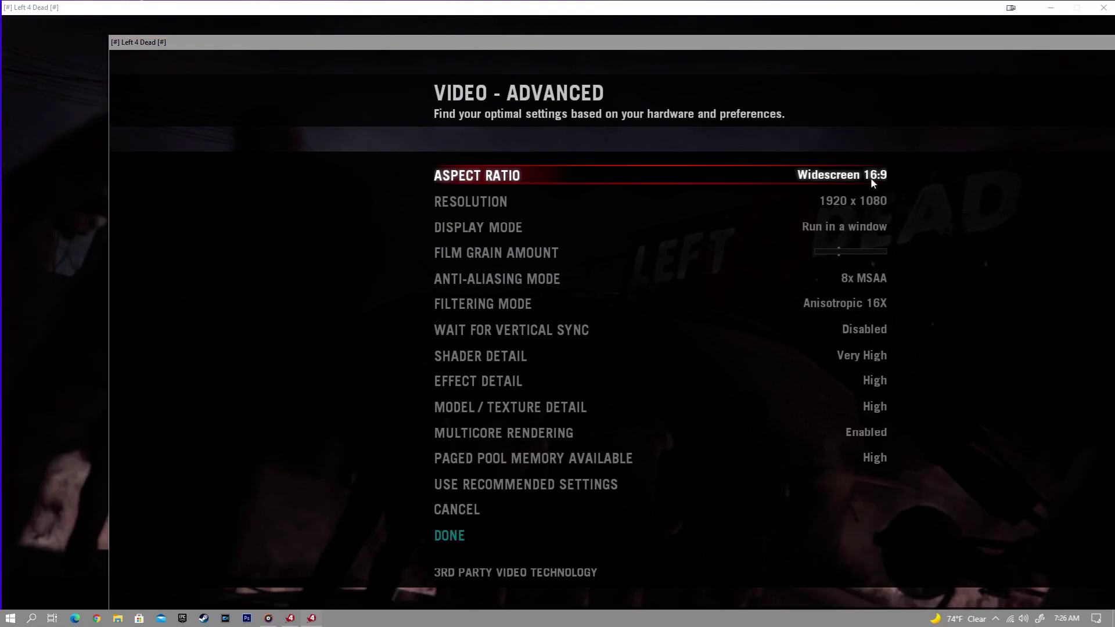
click(819, 224)
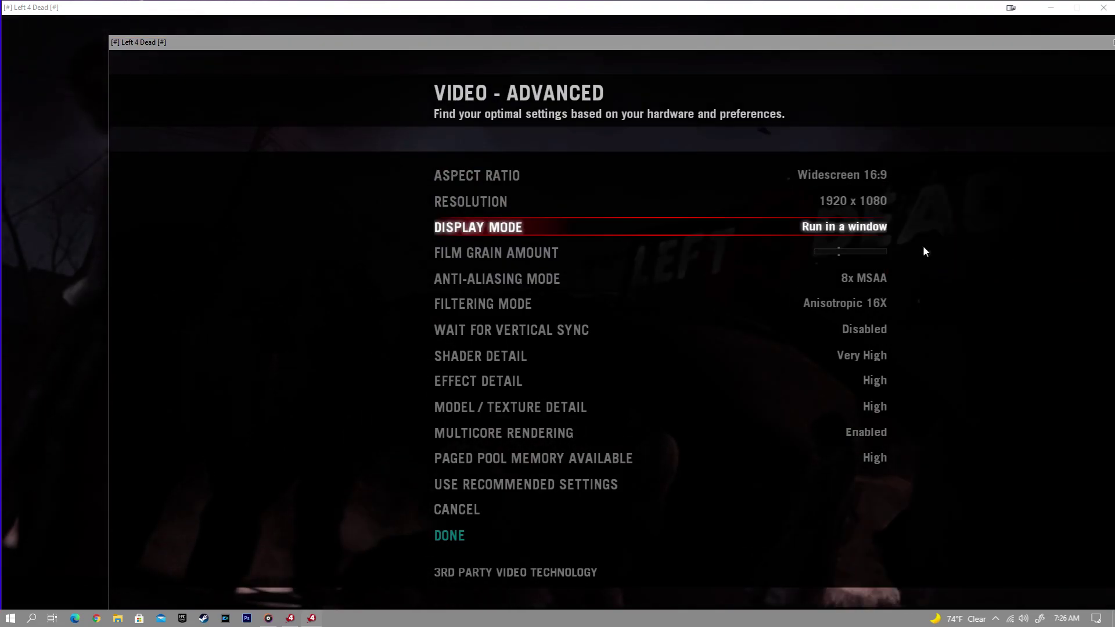
click(552, 535)
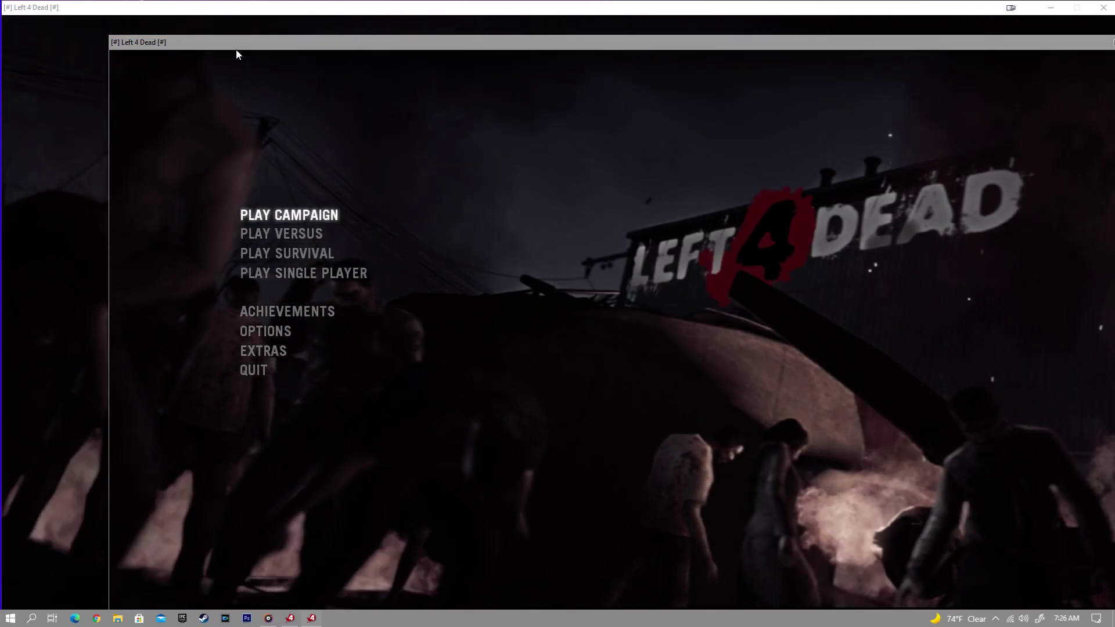
Check the second game's Audio settings, then move its window to the right.
click(265, 331)
click(497, 369)
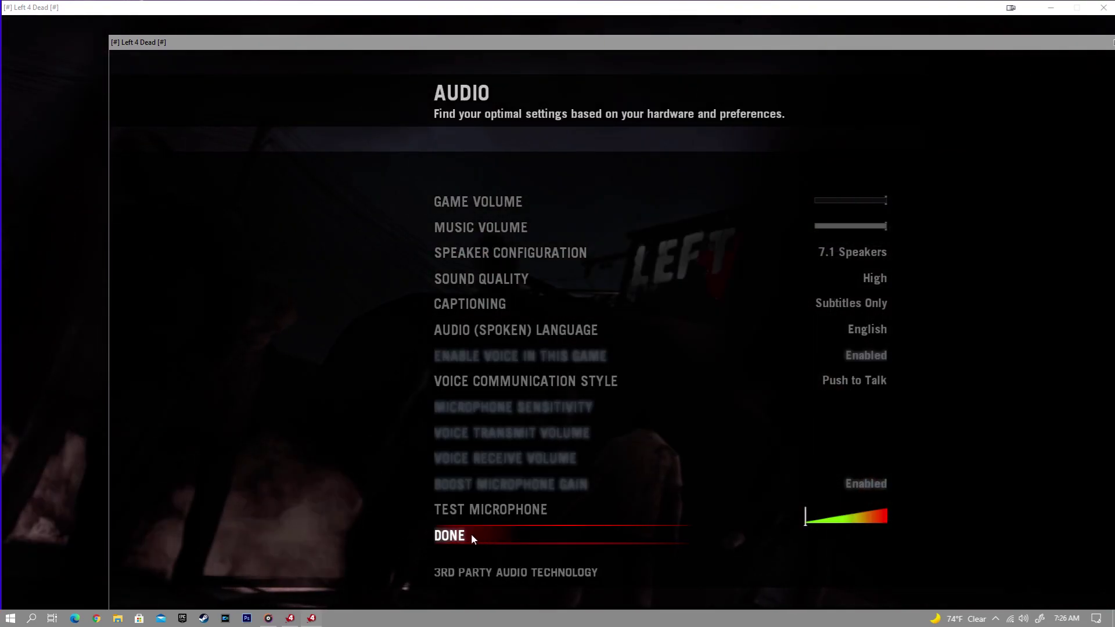
click(472, 534)
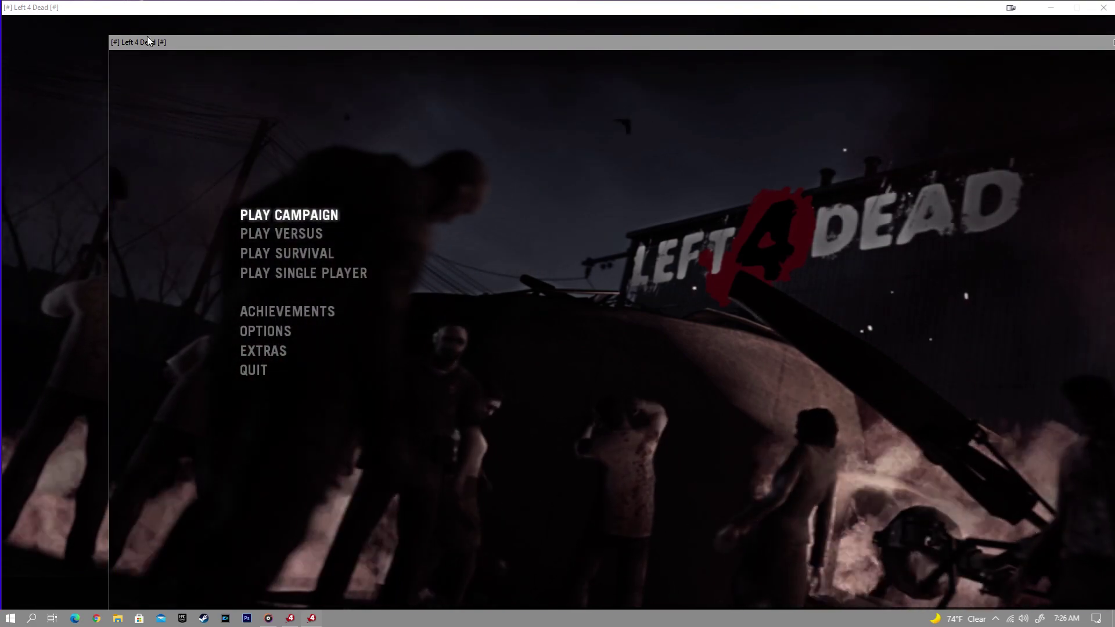
drag(159, 46, 1114, 64)
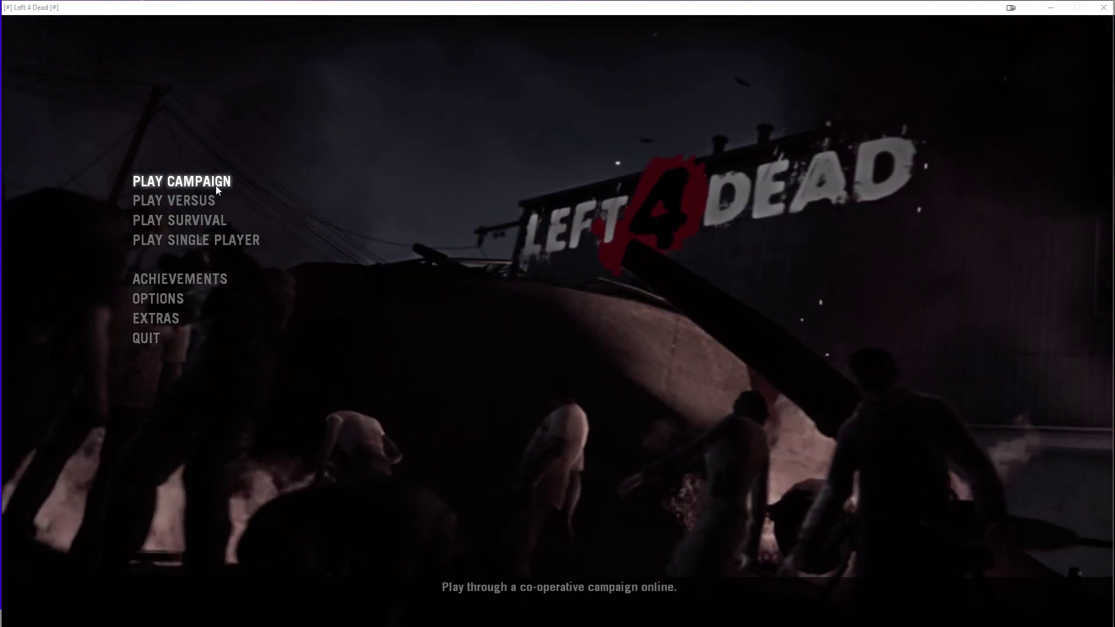
Create a No Mercy lobby: Official Dedicated server, Advanced difficulty, Friends-Only permissions.
click(181, 182)
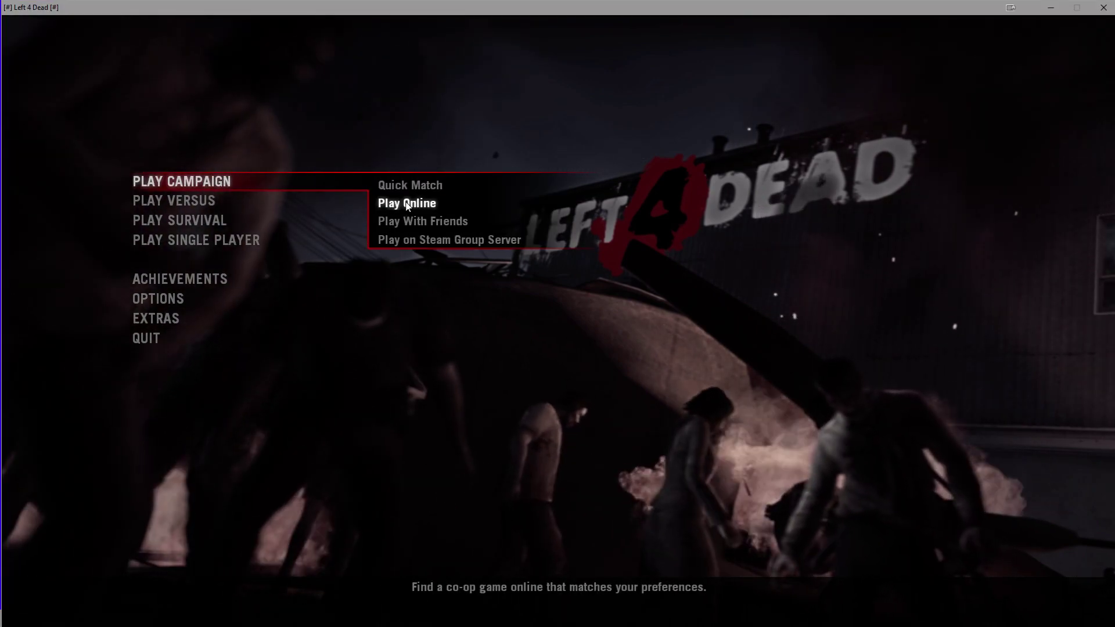
click(401, 204)
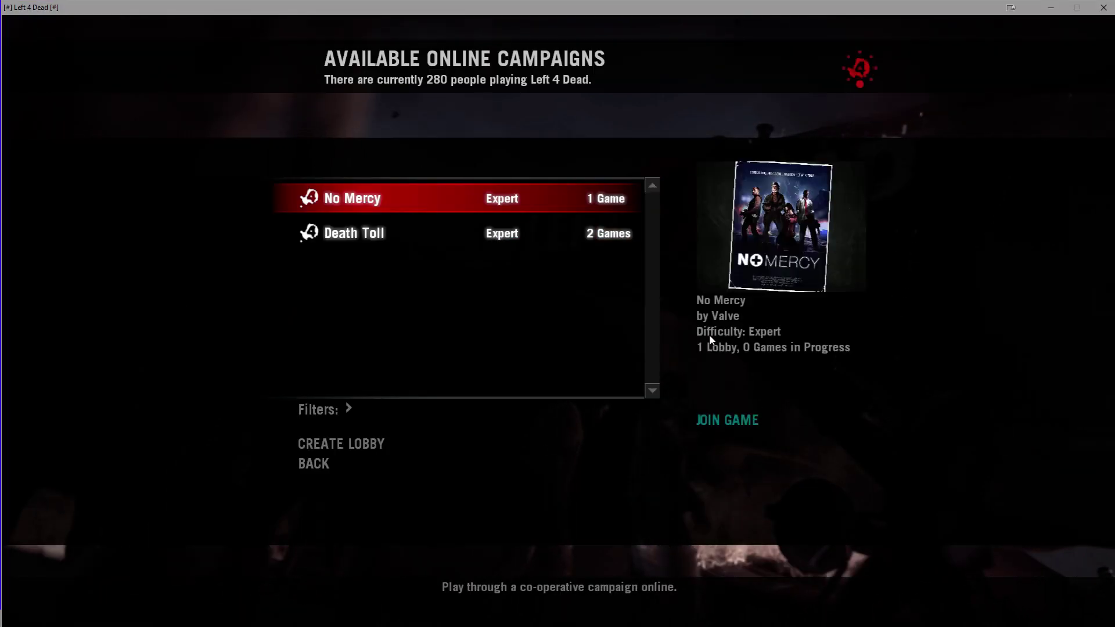
click(347, 444)
click(596, 357)
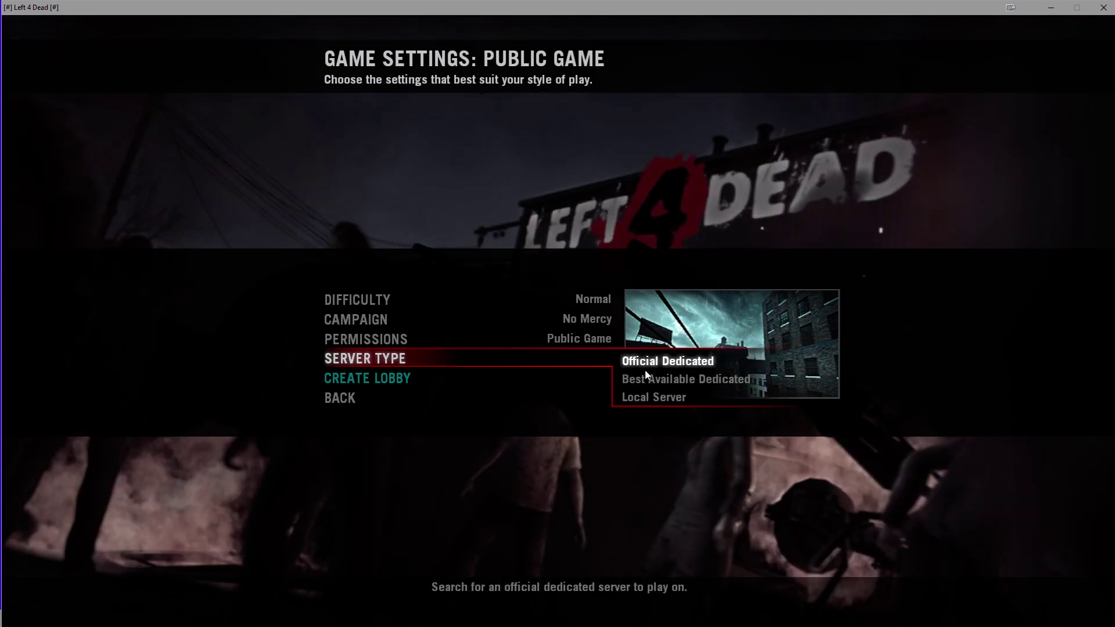
click(645, 359)
click(592, 297)
click(636, 336)
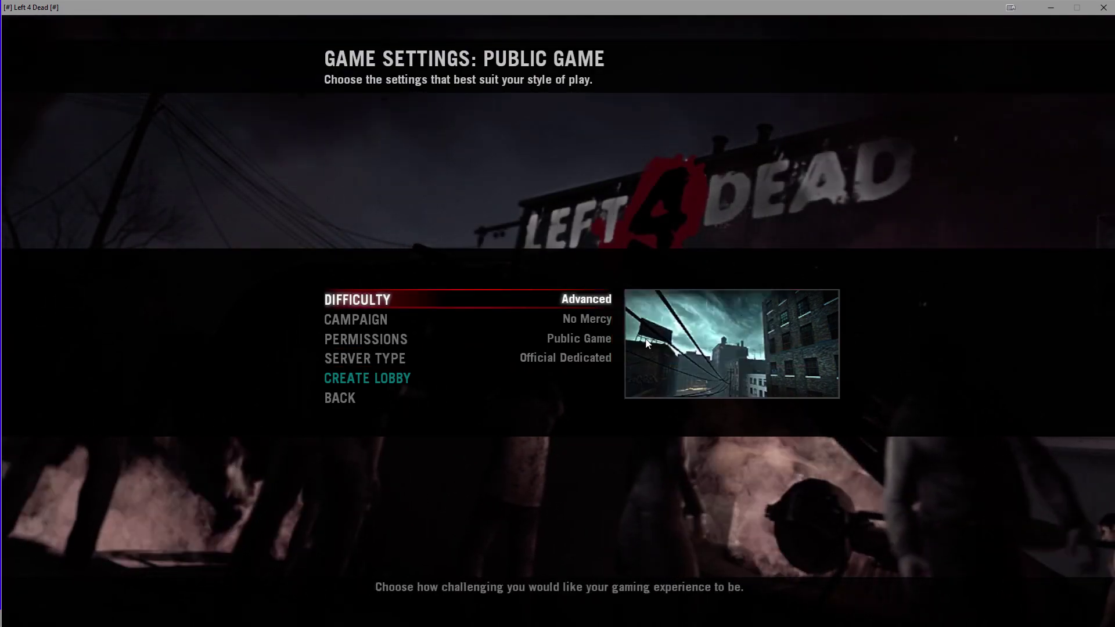
click(581, 321)
click(569, 339)
click(657, 339)
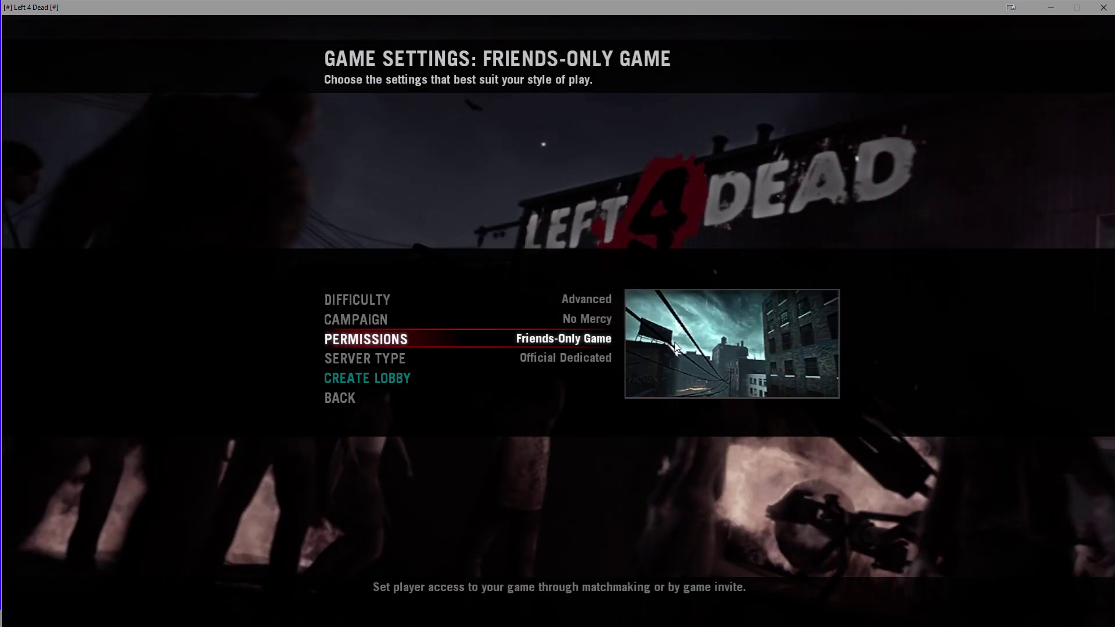
click(408, 386)
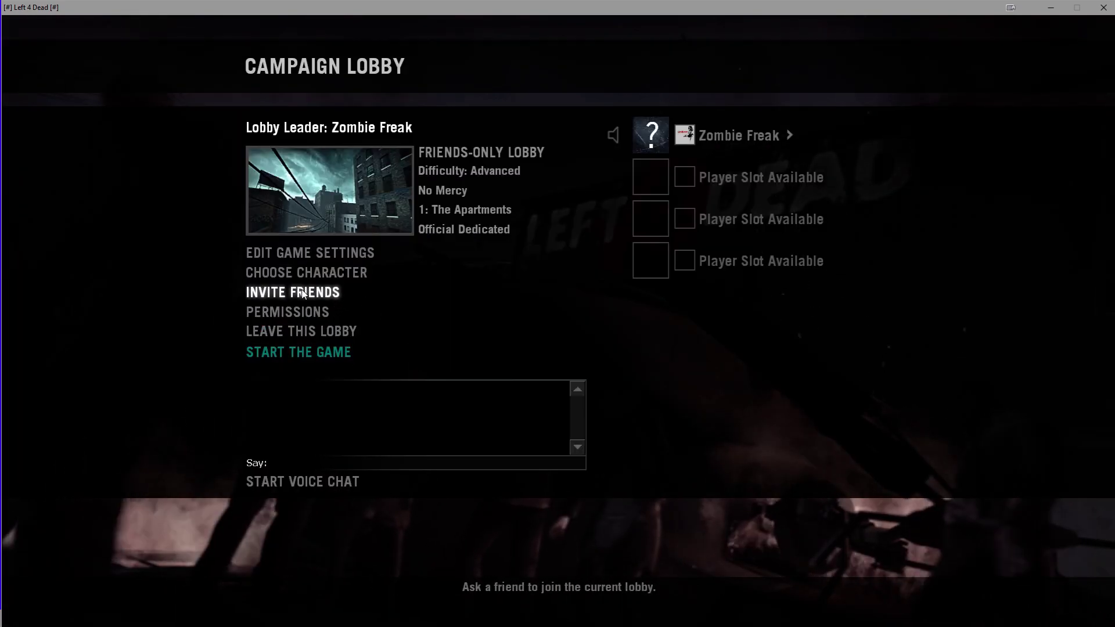
Invite the second account from the friends list, then start the No Mercy game.
click(304, 293)
key(shift+Tab)
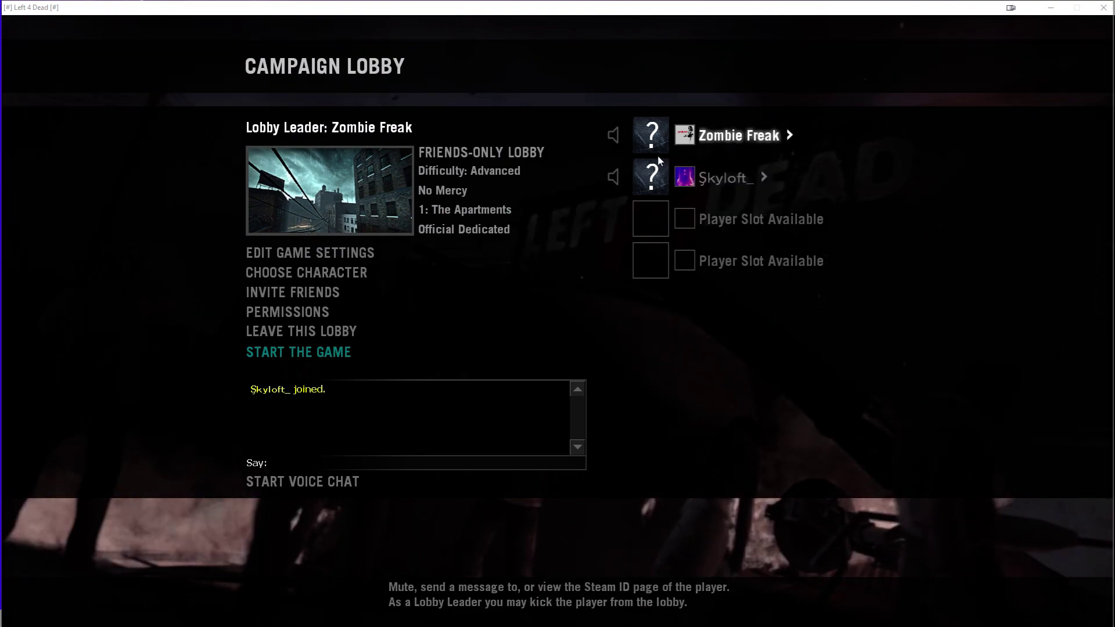
click(288, 353)
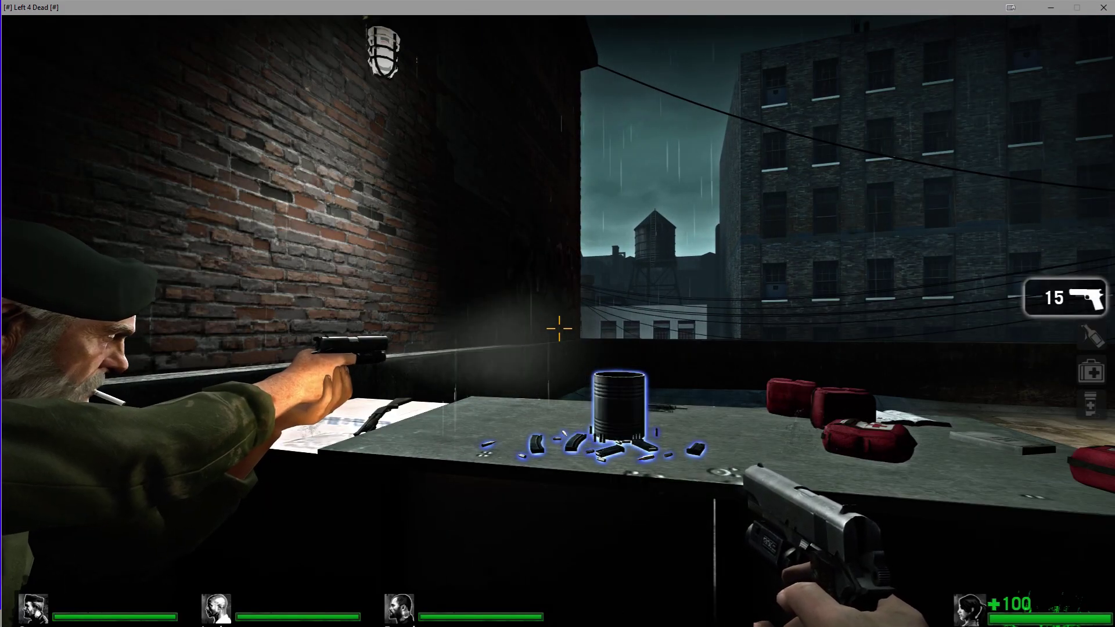
Pick up the shotgun from the table and check the scoreboard for both players.
key(Tab)
key(e)
key(Tab)
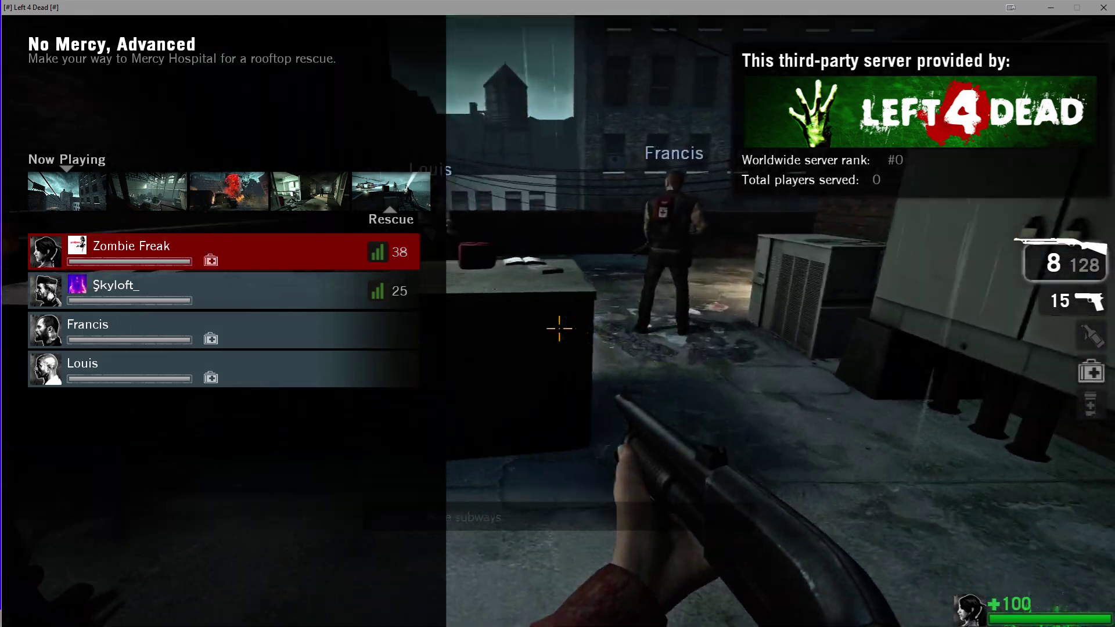
key(Tab)
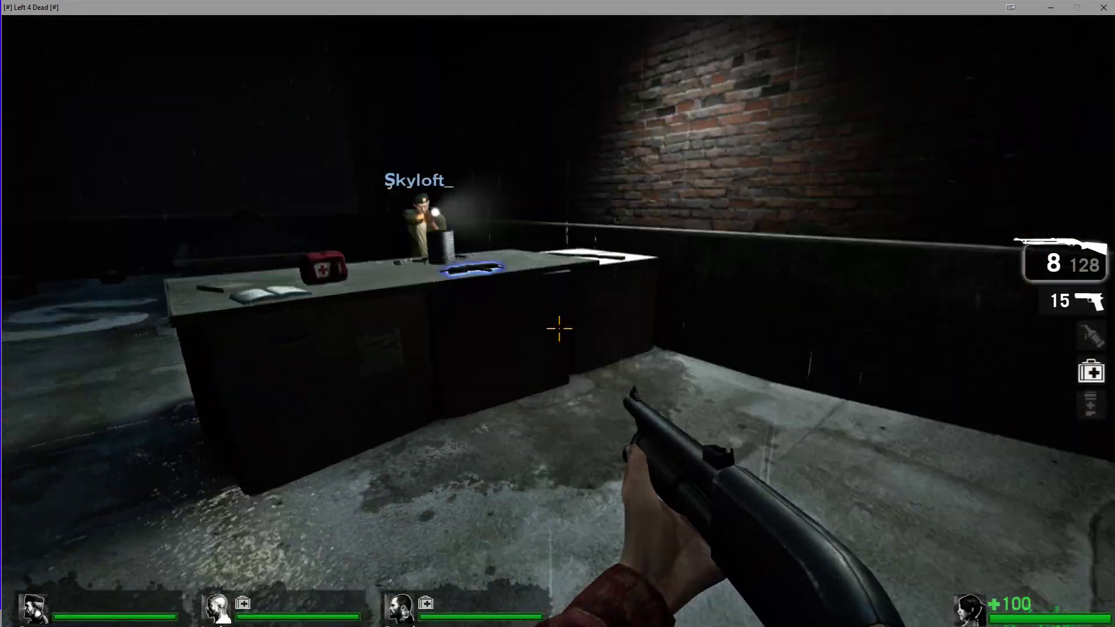